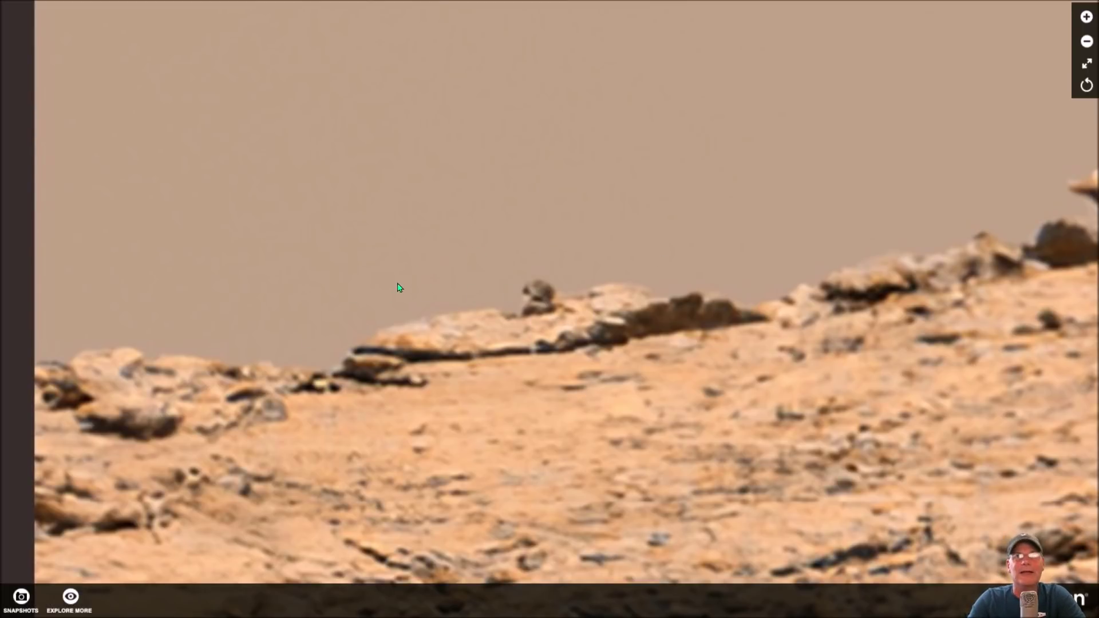
- Examine the rocks along the Martian ridge line in the panorama, from the small round rock to the beak-shaped formation
scroll(658, 319, down, 3)
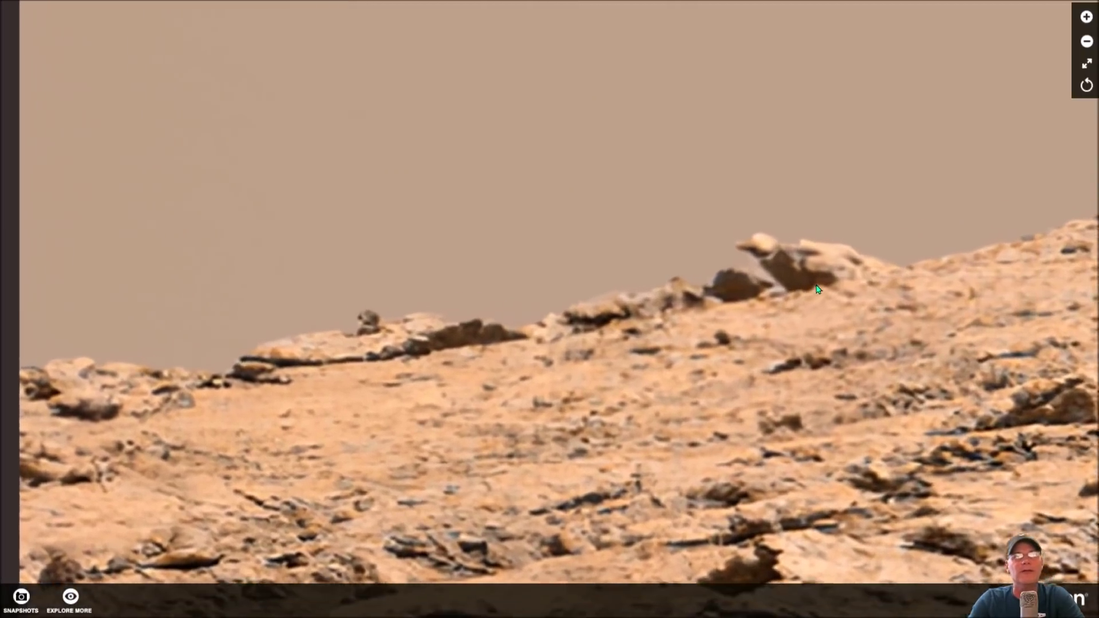
scroll(786, 289, up, 2)
key(ctrl+plus)
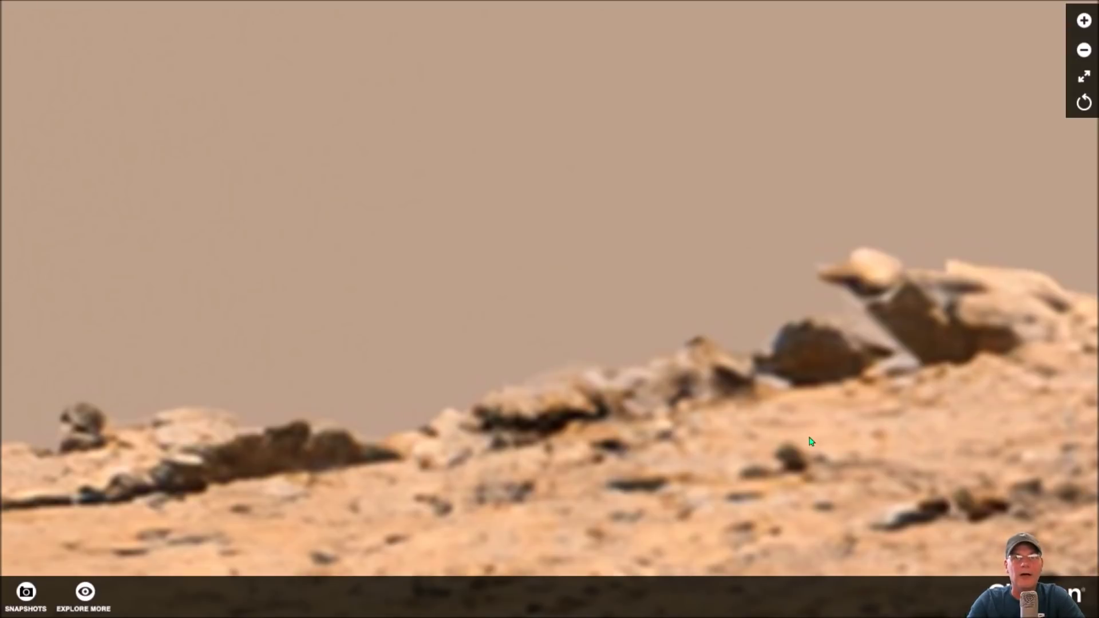
drag(863, 441, 721, 418)
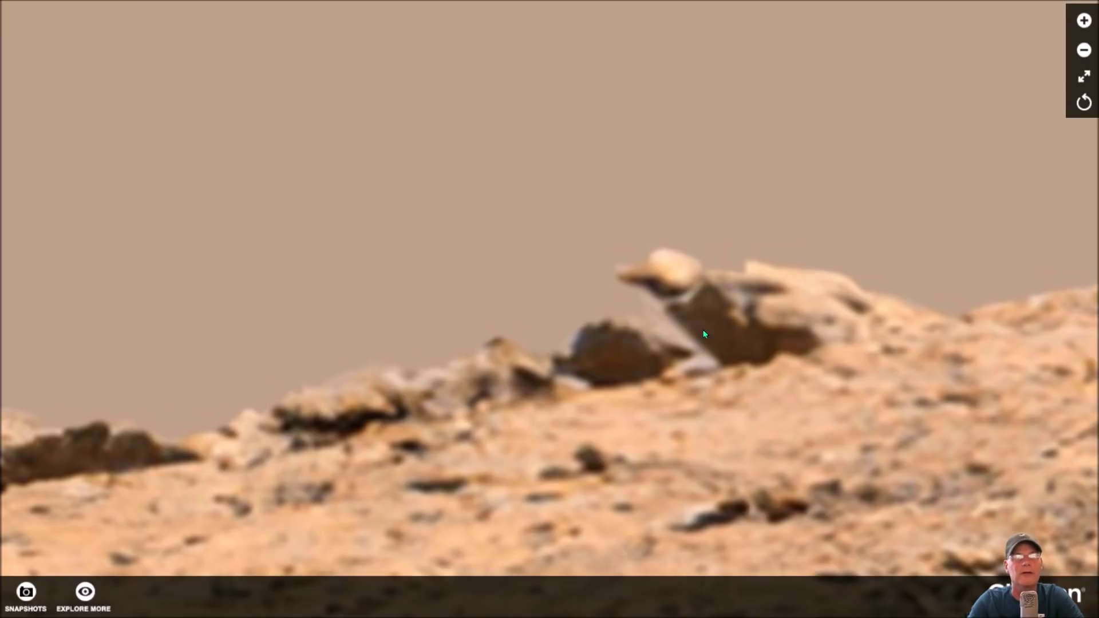
scroll(704, 331, down, 5)
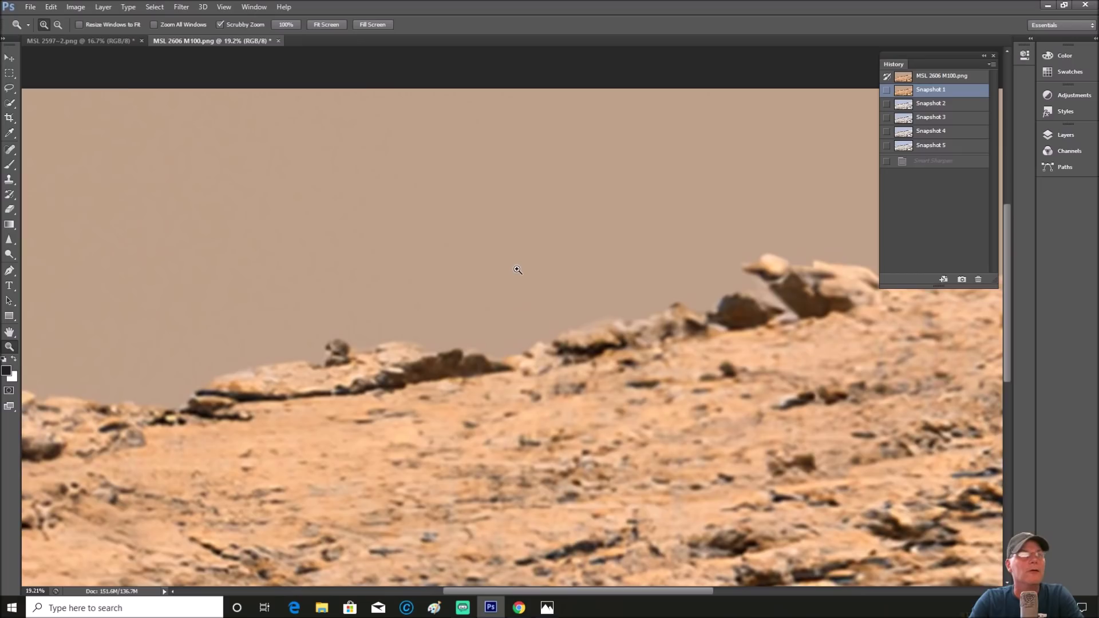
- In Photoshop, compare Snapshot 2 of MSL 2606 M100.png with Snapshot 1, ending on Snapshot 1
scroll(569, 262, down, 3)
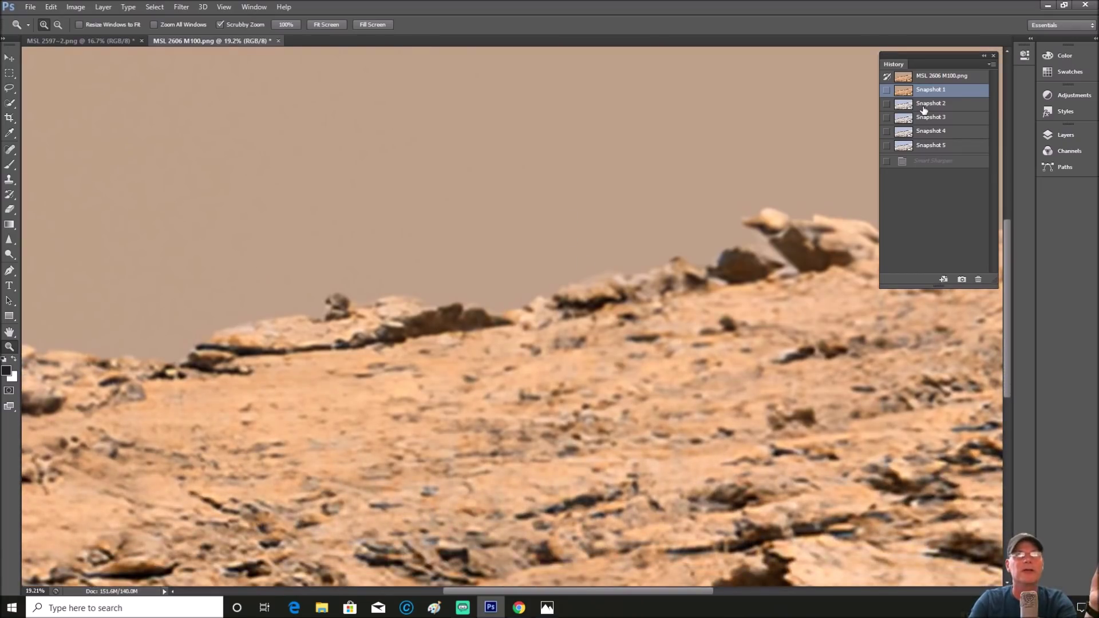
click(925, 106)
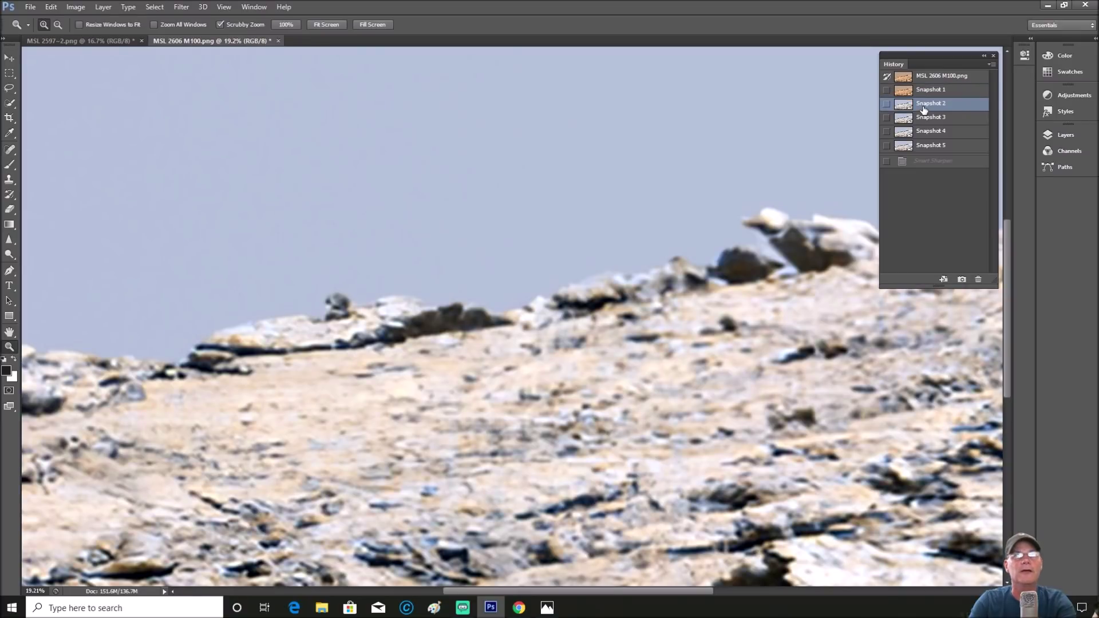
click(929, 92)
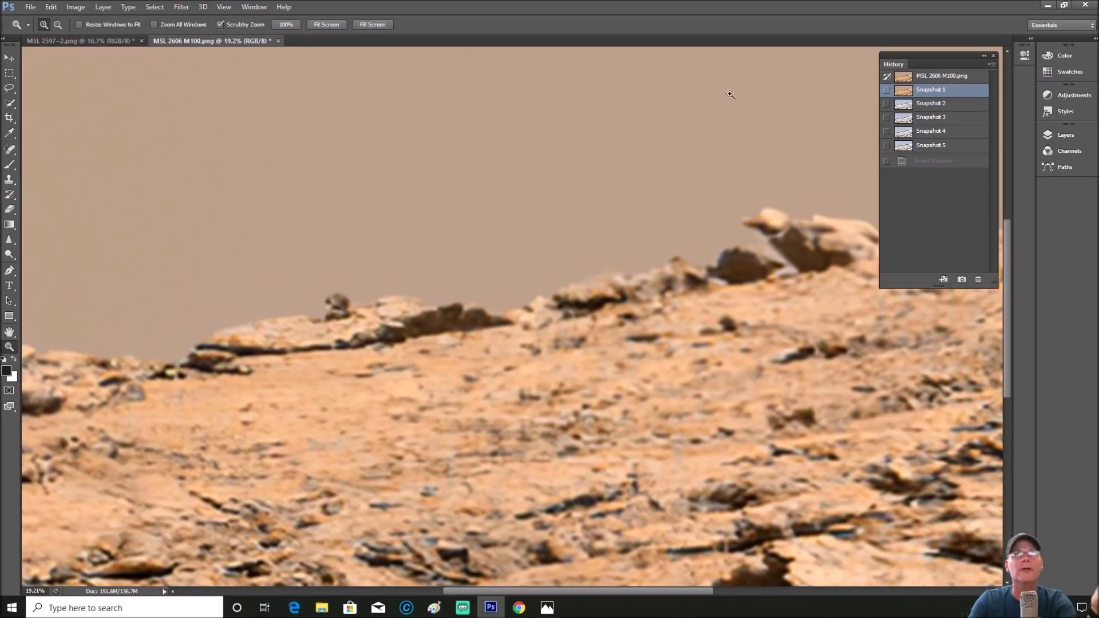
- Apply Auto Tone, Auto Contrast and Auto Color to the Snapshot 1 version of the image
click(76, 7)
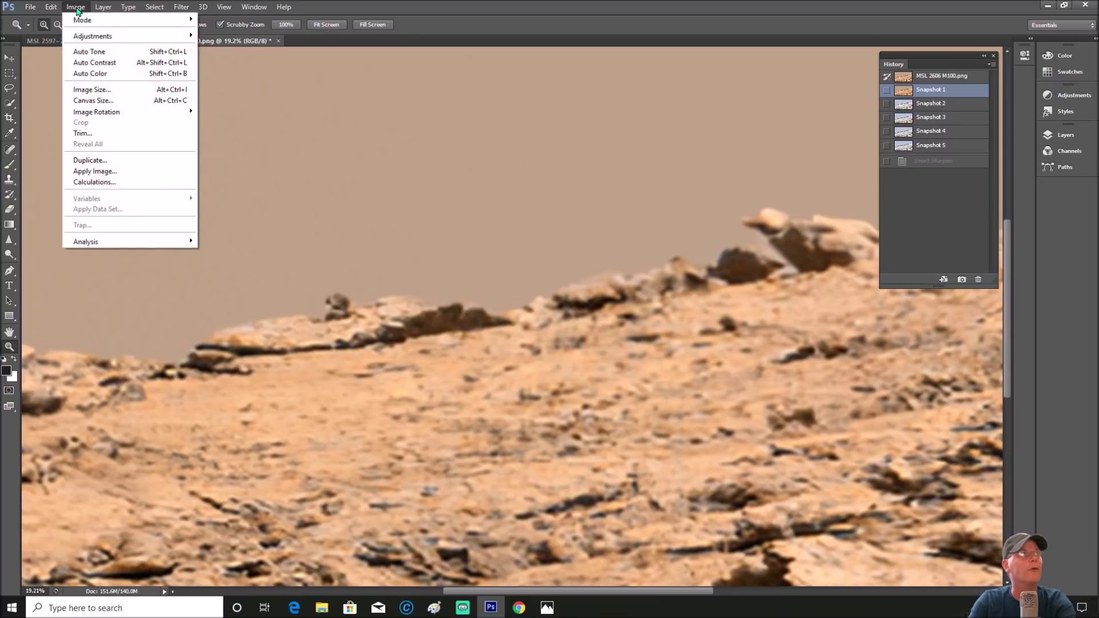
click(87, 52)
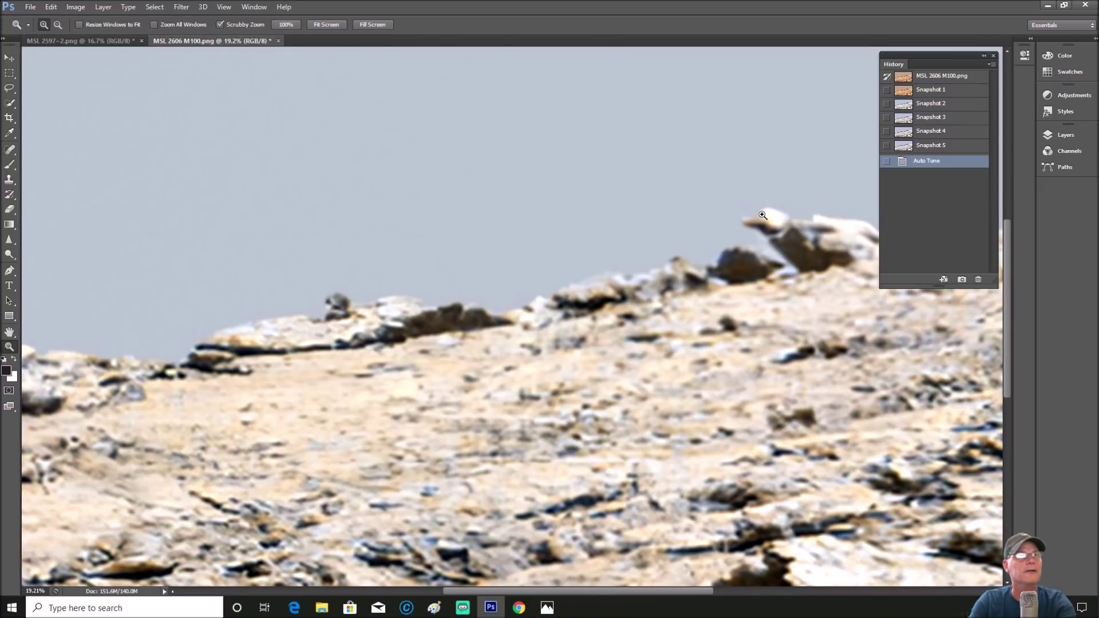
click(76, 6)
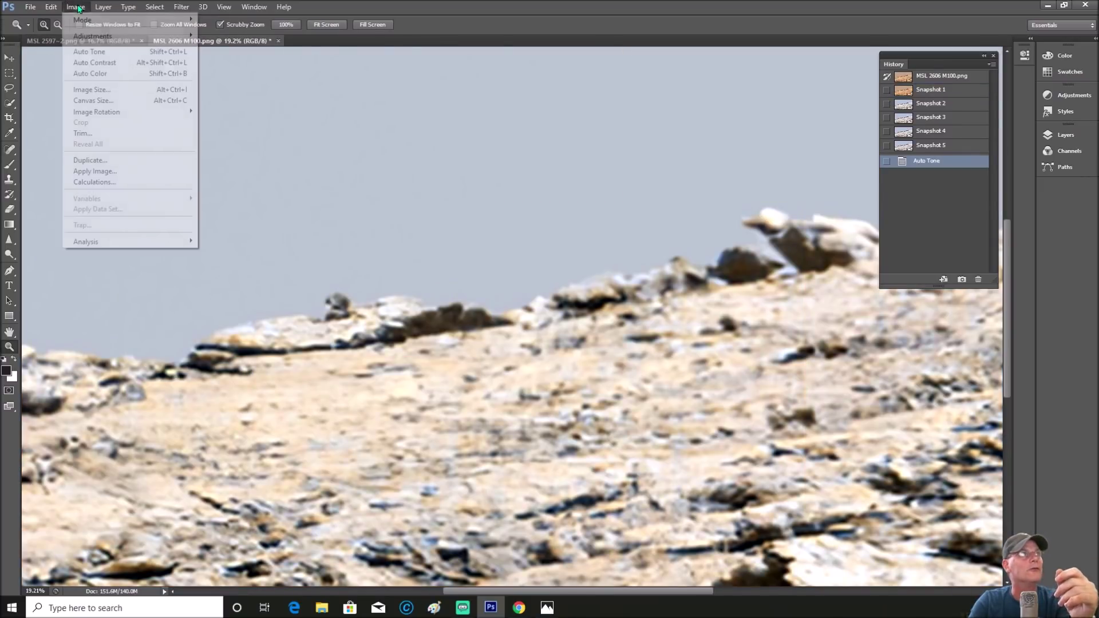
click(92, 63)
click(76, 7)
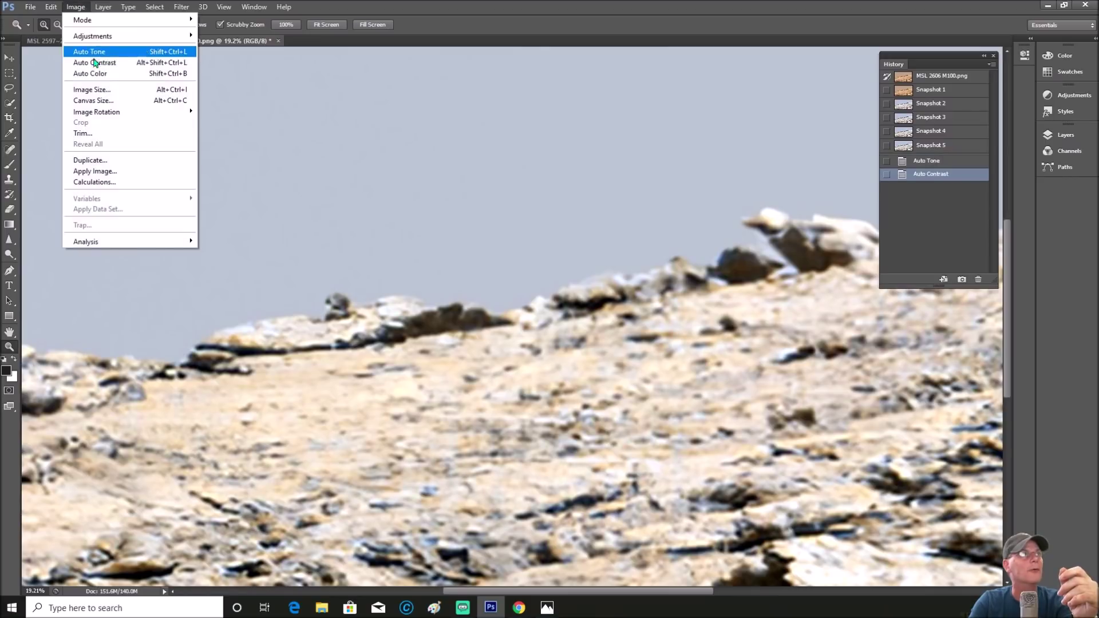
click(94, 74)
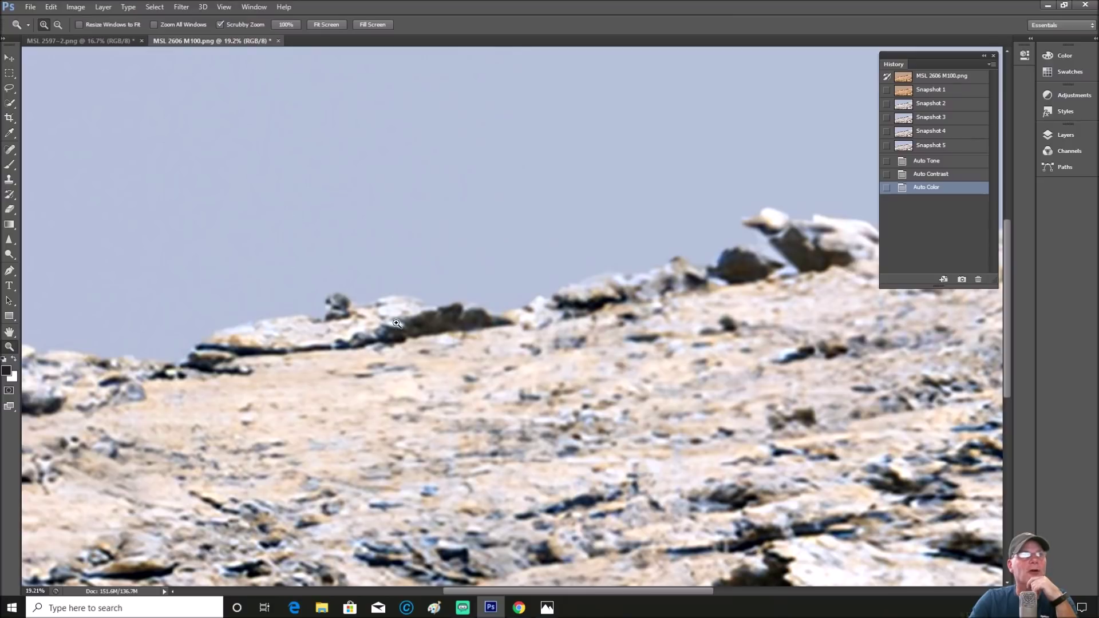
- Restore Snapshot 5 and enlarge the beak-shaped rock on the ridge
scroll(623, 218, down, 1)
scroll(623, 218, up, 2)
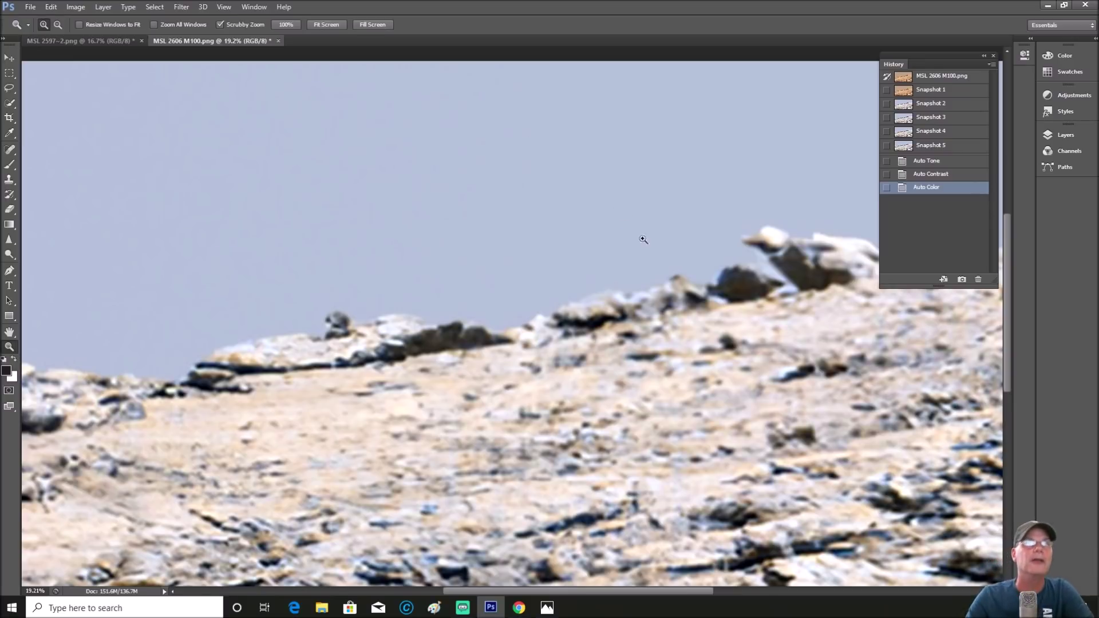
drag(545, 589, 577, 591)
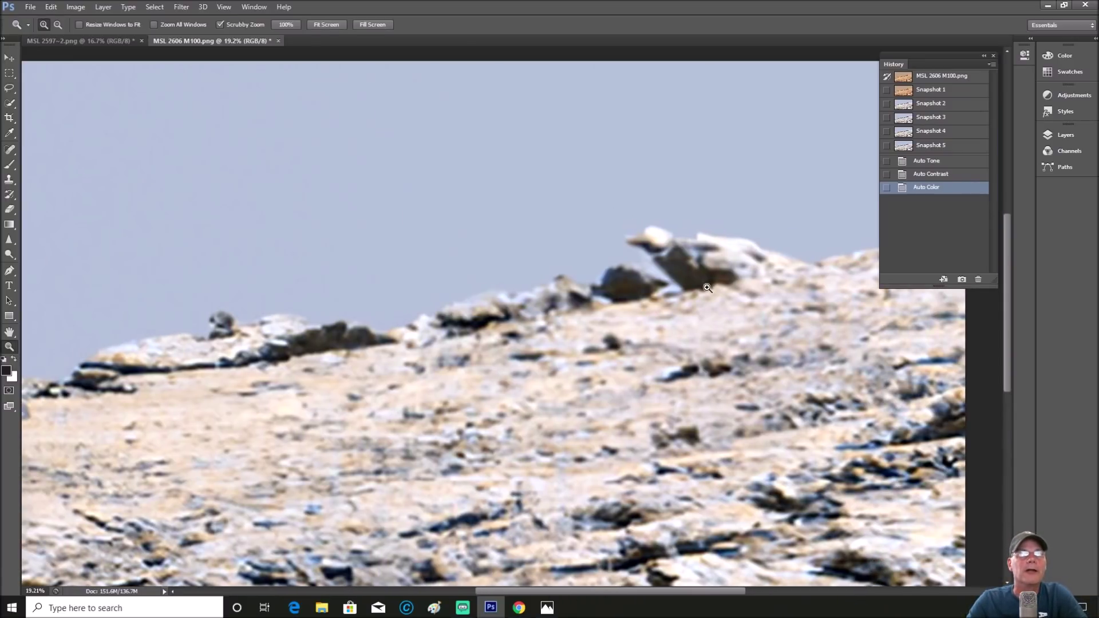
click(927, 146)
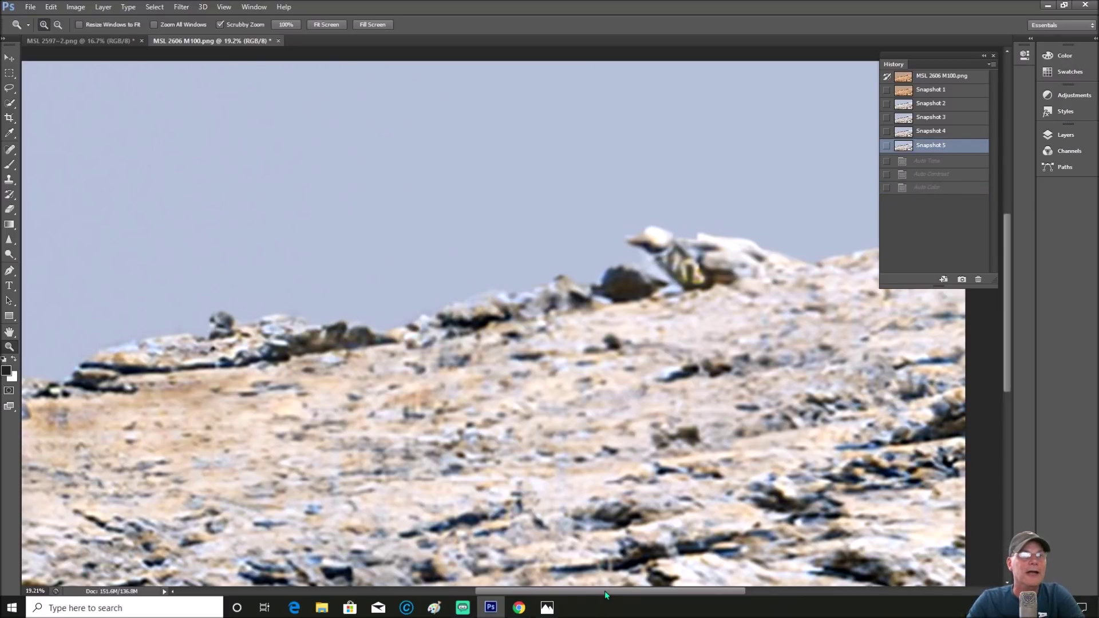
drag(732, 306, 754, 247)
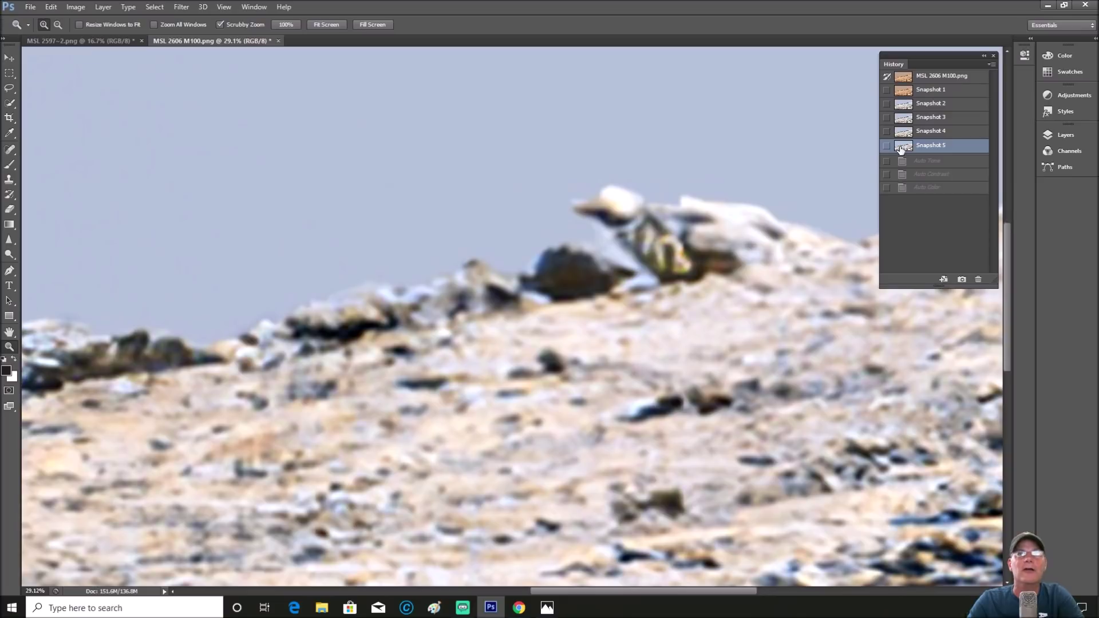
- Compare the beak-shaped rock in Snapshots 4 and 2, then return to Snapshot 5
click(937, 133)
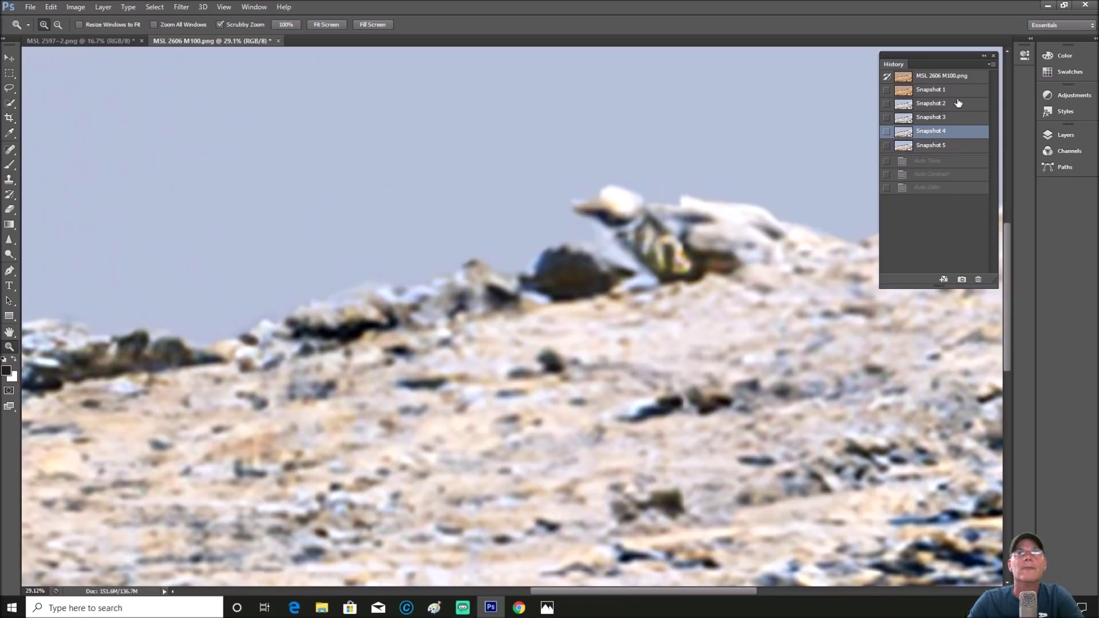
click(954, 104)
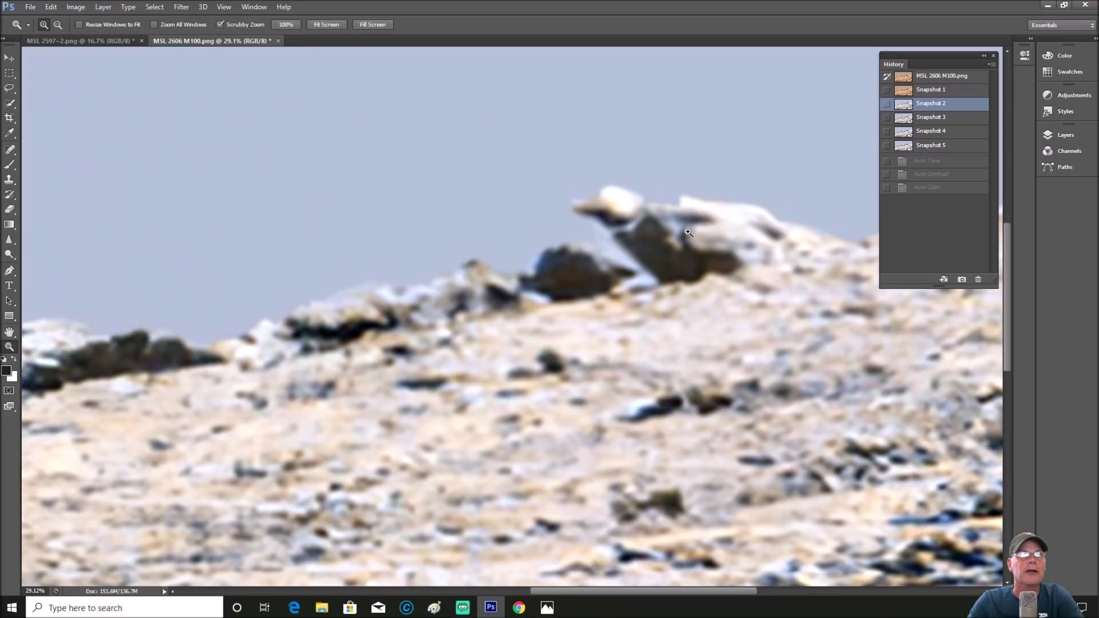
click(939, 133)
click(943, 145)
- Bring the flat outcrop with the small round rock into close view and prepare a red Brush at size 10
drag(596, 329, 539, 330)
drag(242, 323, 412, 223)
key(b)
click(178, 325)
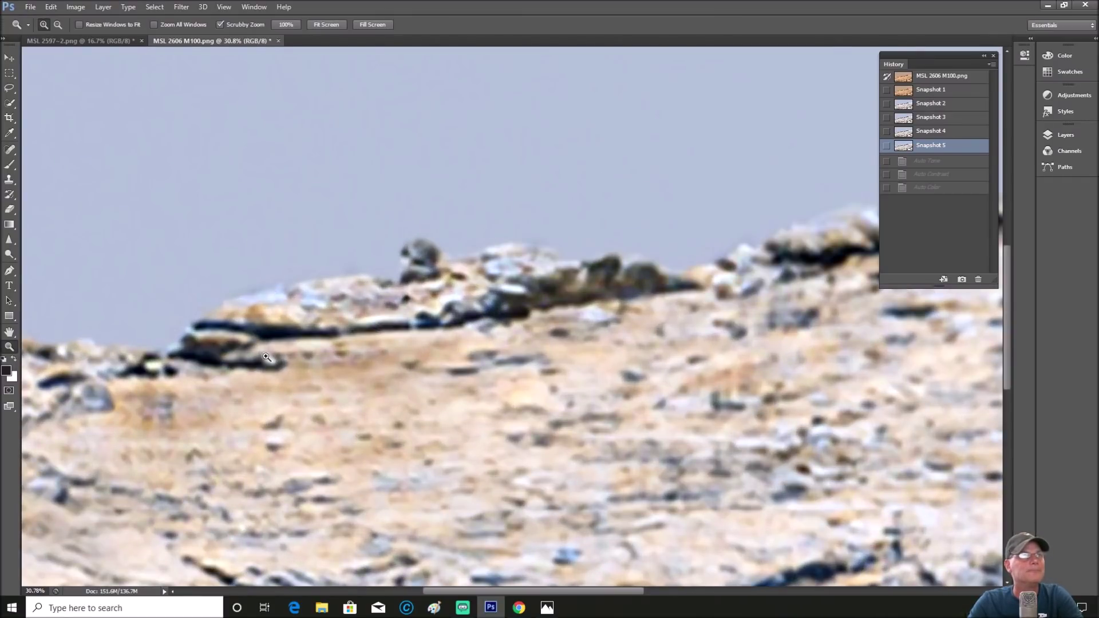
key(ctrl+z)
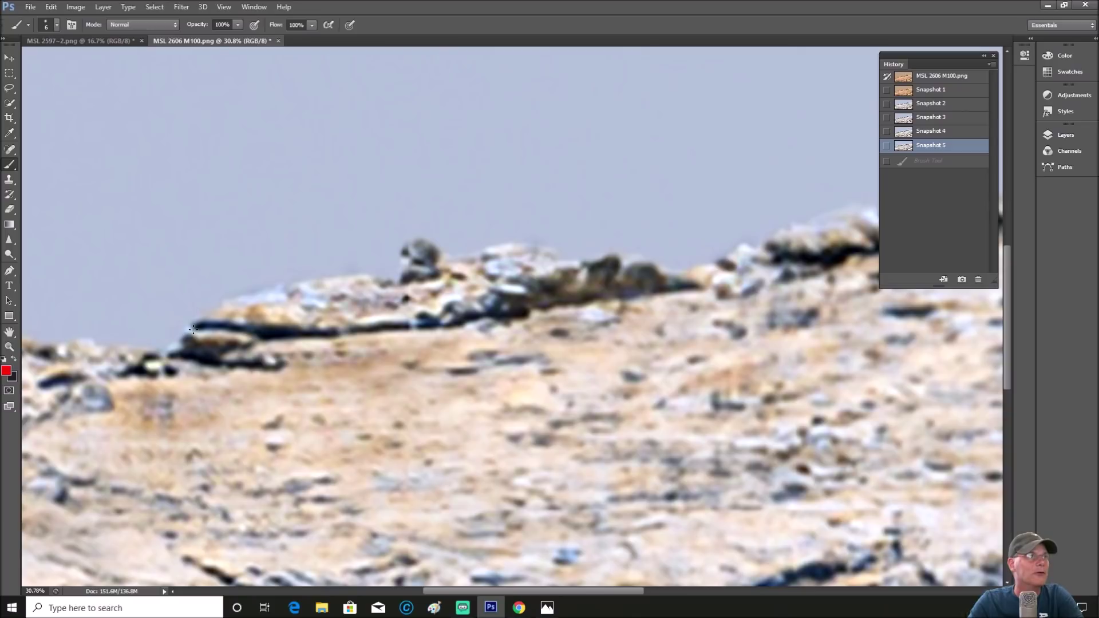
key(bracketright)
key(bracketright)
key(bracketright)
key(bracketright)
- Outline the flat outcrop's lower and upper edges in red and circle the dark rocks at its far end
drag(195, 326, 235, 321)
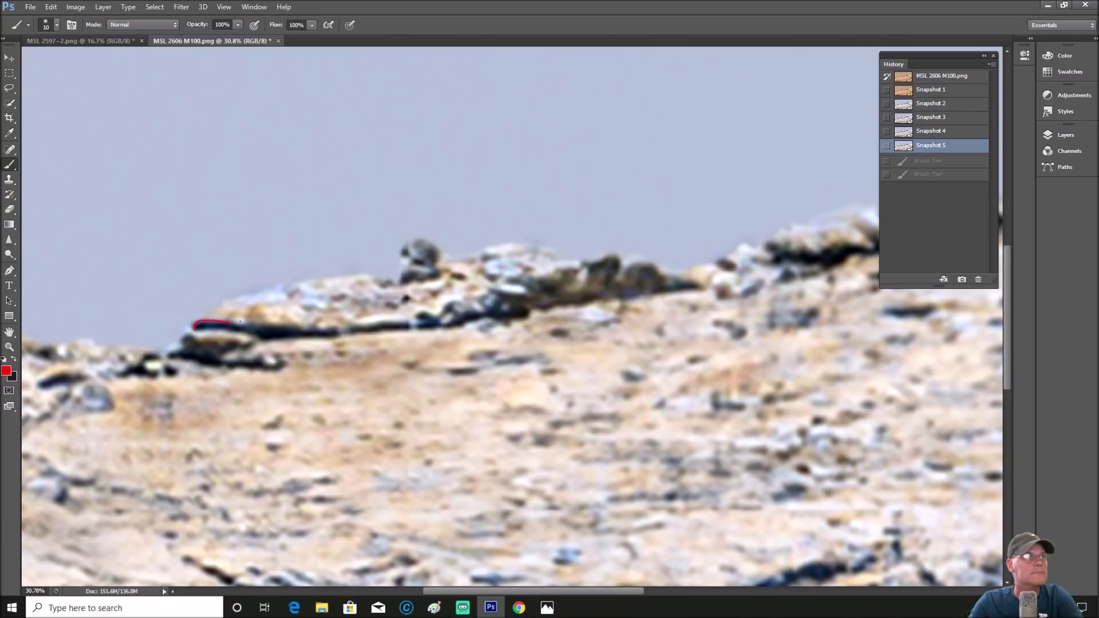
drag(368, 331, 425, 321)
mouse_move(198, 316)
mouse_down()
mouse_move(309, 277)
mouse_move(416, 285)
mouse_move(440, 279)
mouse_move(440, 264)
mouse_up()
mouse_move(440, 265)
mouse_down()
mouse_move(474, 257)
mouse_move(403, 323)
mouse_move(473, 342)
mouse_move(540, 317)
mouse_move(547, 299)
mouse_move(465, 280)
mouse_up()
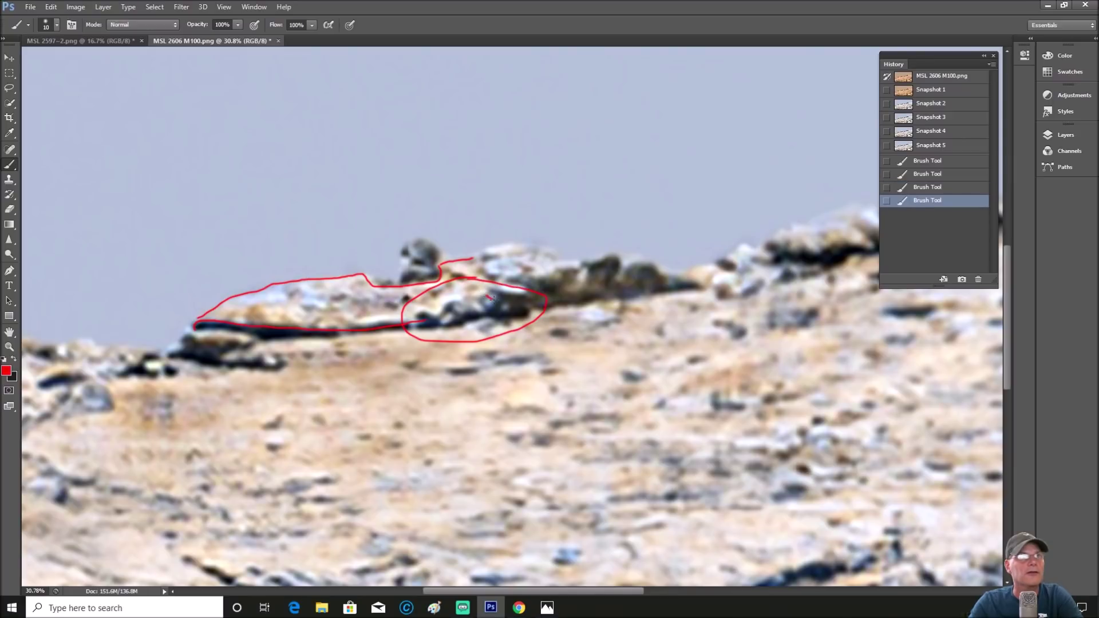
- Mark the small details inside the circled dark rocks with short red brush strokes
click(493, 297)
click(489, 311)
click(487, 303)
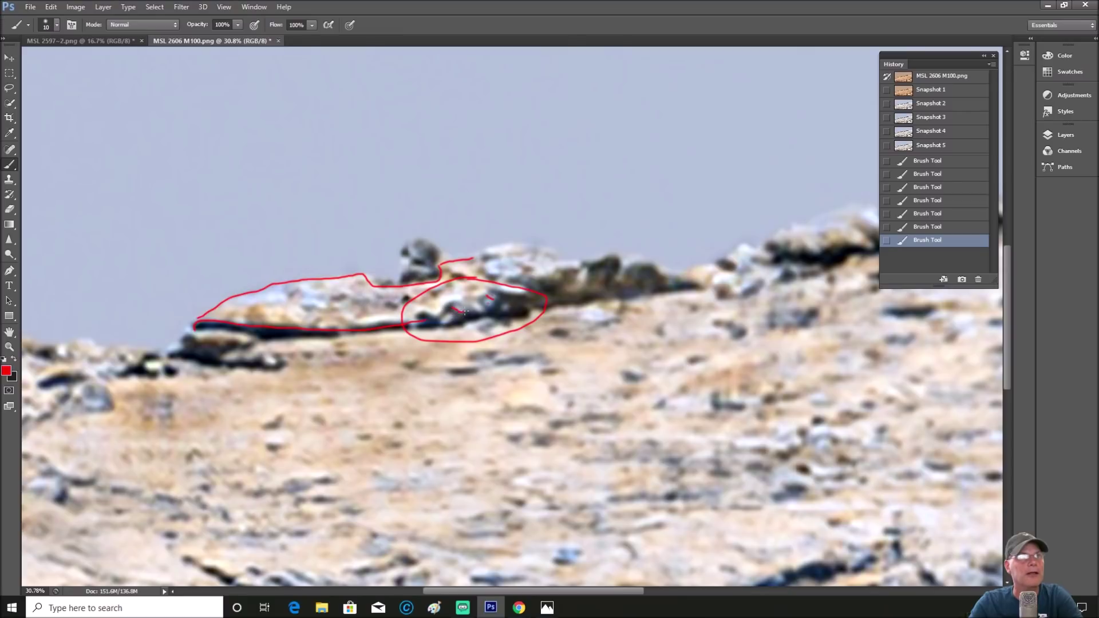
mouse_move(448, 307)
mouse_down()
mouse_move(452, 316)
mouse_move(445, 309)
mouse_up()
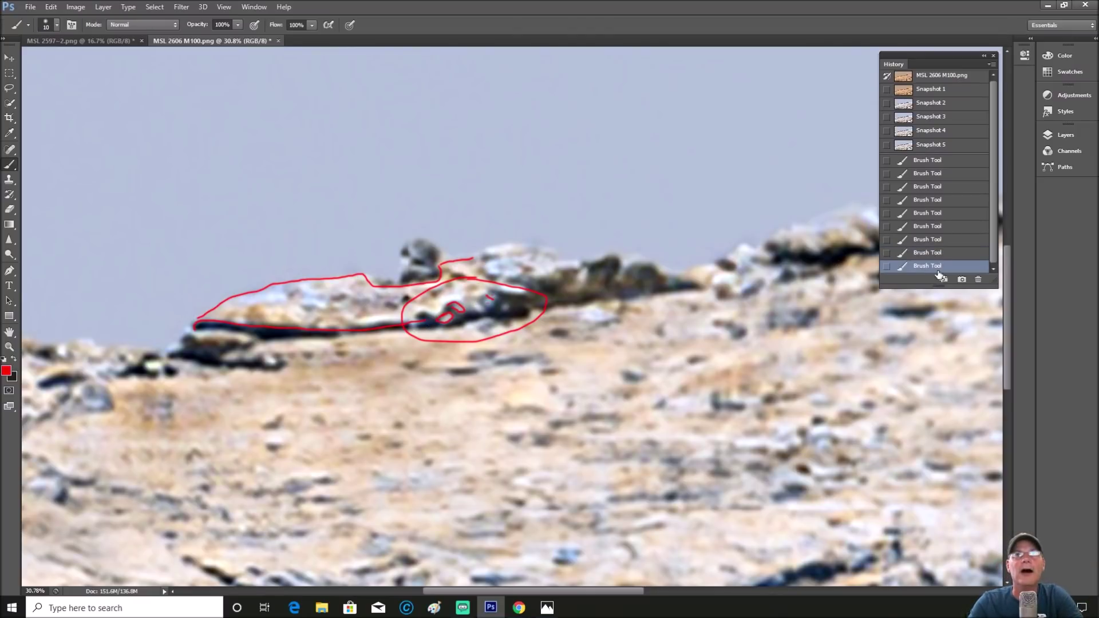
- Discard the red markings on the flat outcrop by reverting the image to Snapshot 5
click(967, 163)
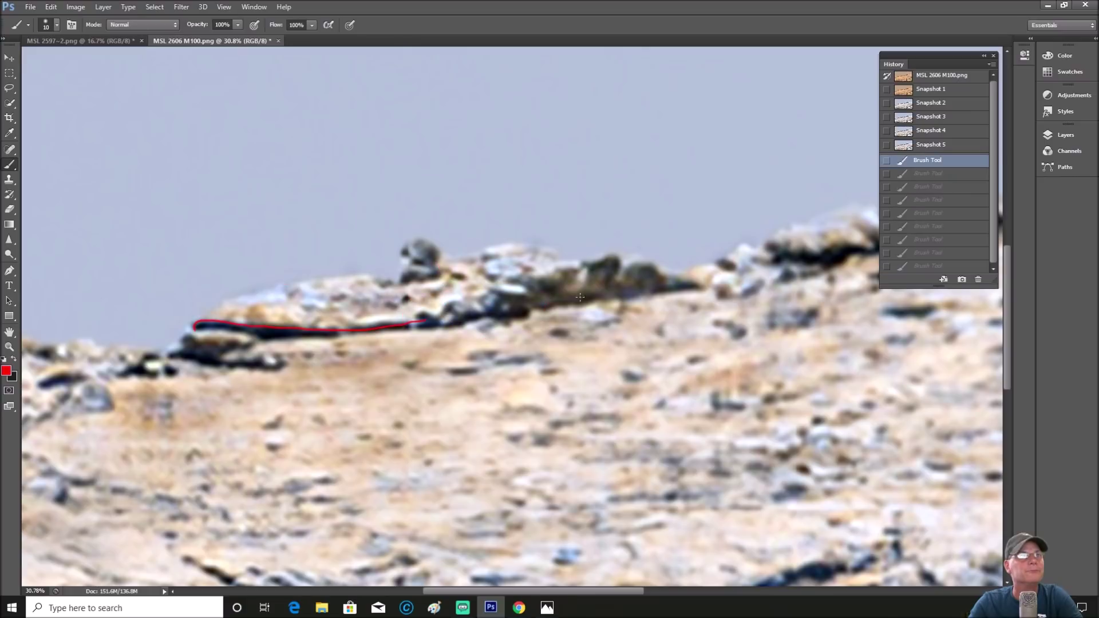
mouse_move(452, 284)
mouse_down()
mouse_move(421, 298)
mouse_move(411, 328)
mouse_move(497, 336)
mouse_move(538, 295)
mouse_move(473, 286)
mouse_up()
click(951, 148)
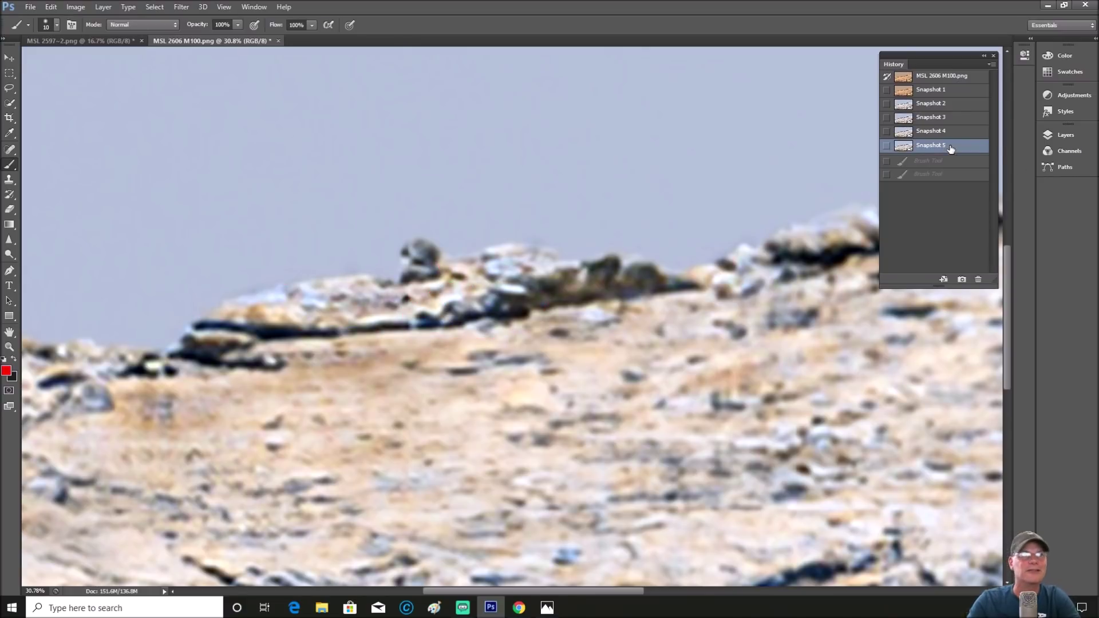
- Circle the small round rock on top of the outcrop in red, dot its front details and trace its rounded back
mouse_move(405, 223)
mouse_down()
mouse_move(378, 245)
mouse_move(380, 265)
mouse_move(428, 286)
mouse_move(455, 231)
mouse_move(390, 221)
mouse_up()
click(405, 253)
click(411, 274)
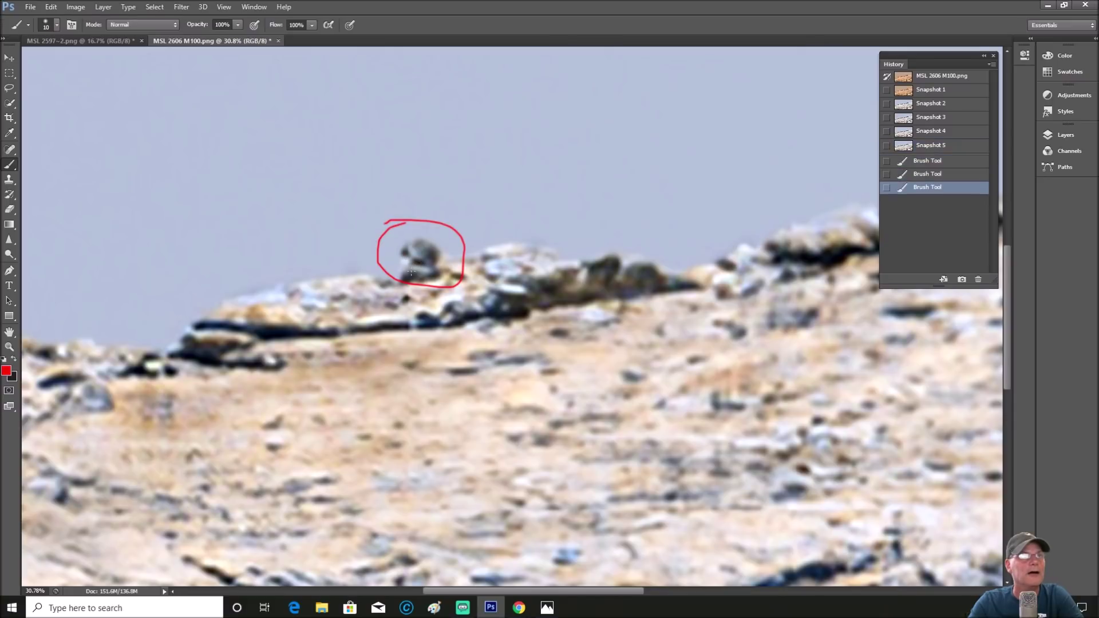
click(405, 264)
click(404, 267)
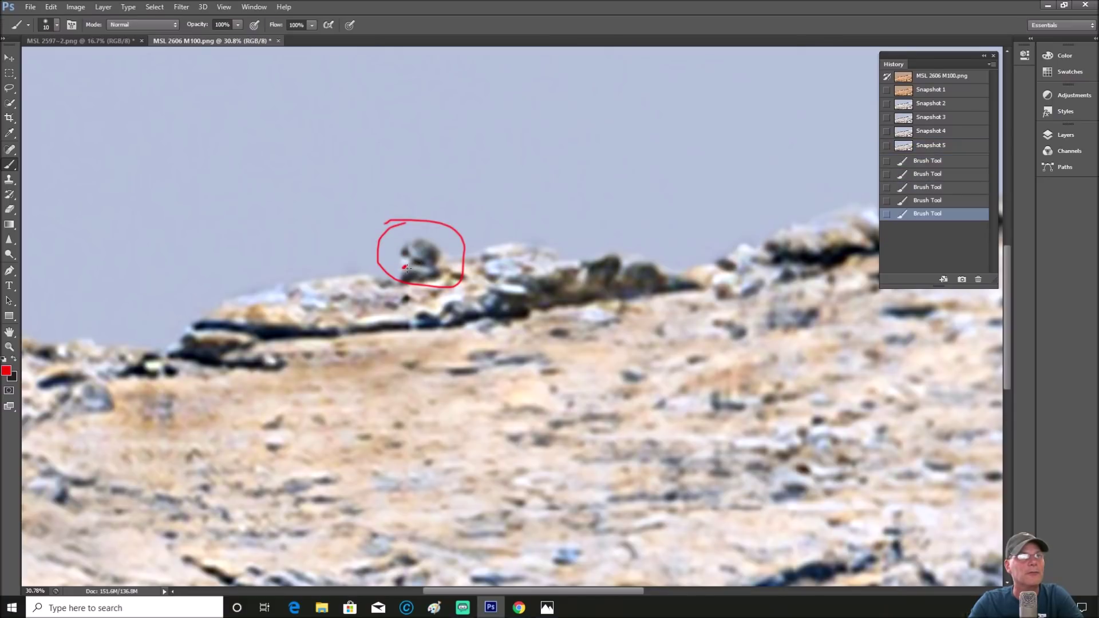
mouse_move(420, 241)
mouse_down()
mouse_move(441, 249)
mouse_move(425, 259)
mouse_up()
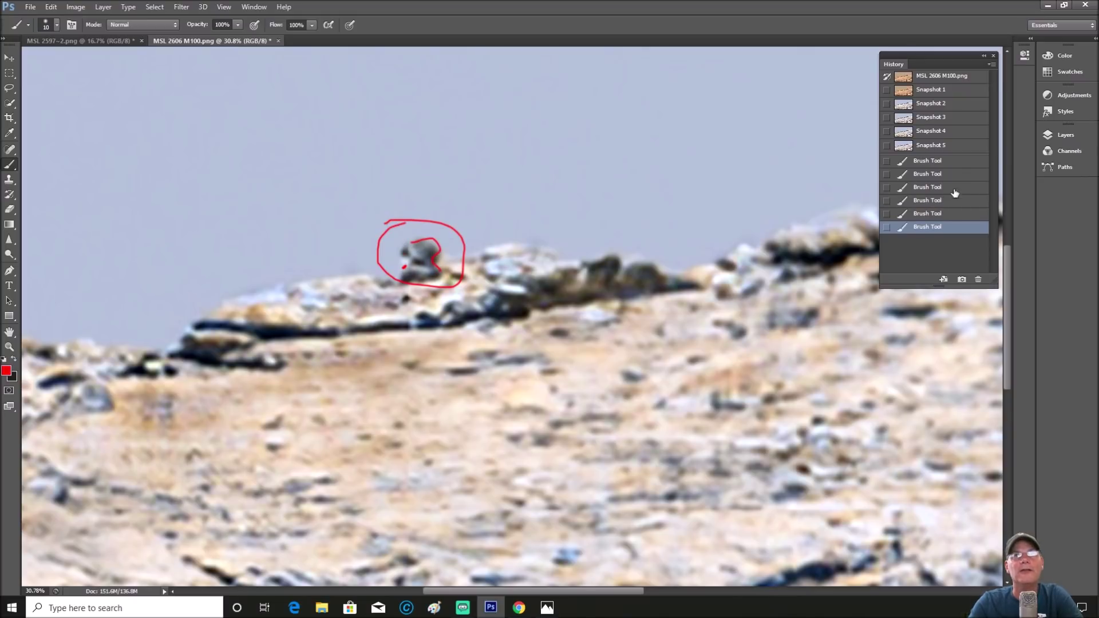
- Step back through the red marks on the small round rock and restore Snapshot 5
click(951, 216)
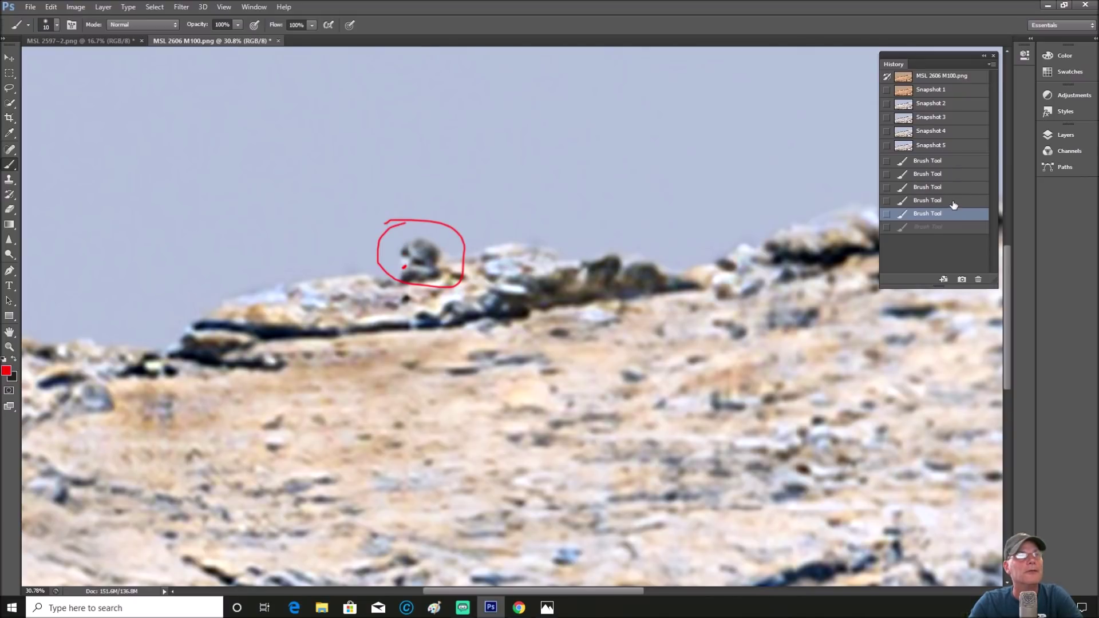
click(954, 203)
click(955, 187)
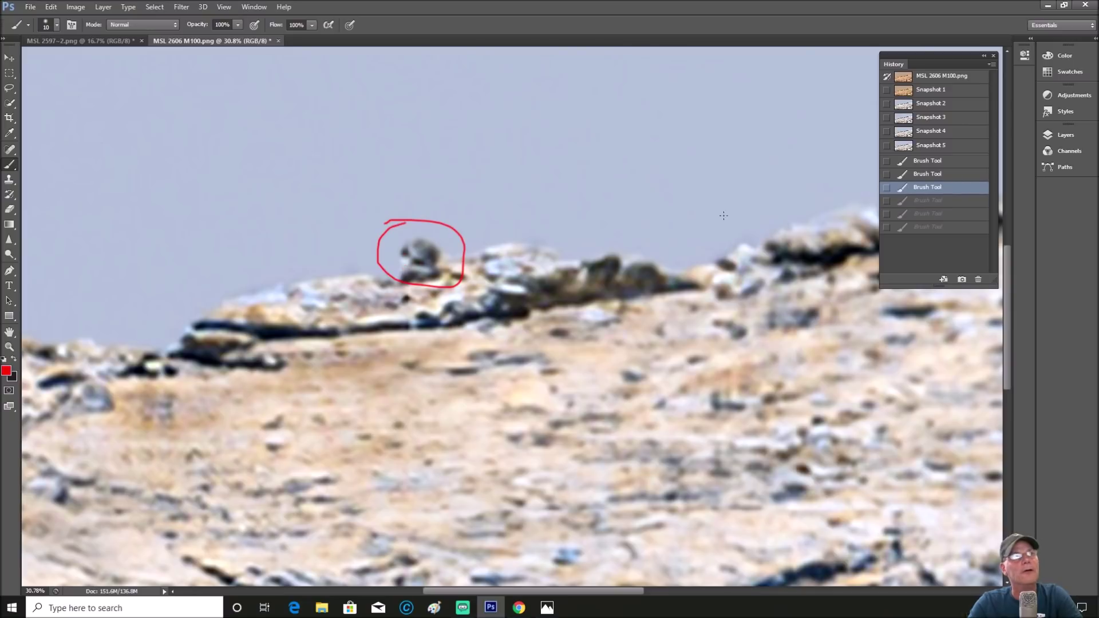
click(938, 146)
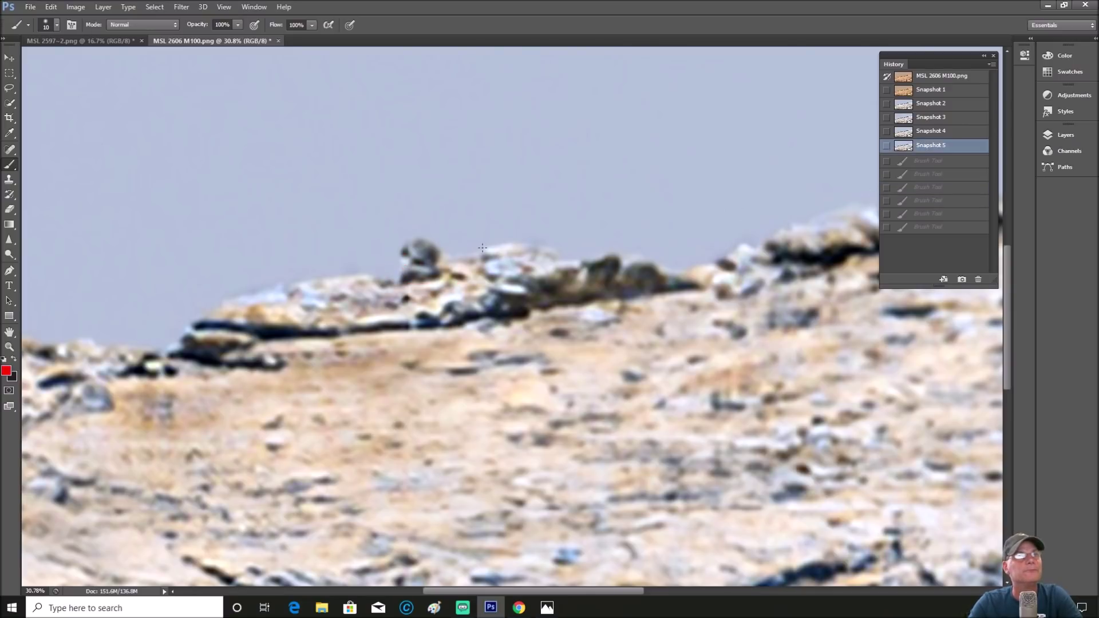
- Return to the beak-shaped rock on the ridge and view it at 33.33% zoom
key(ctrl+minus)
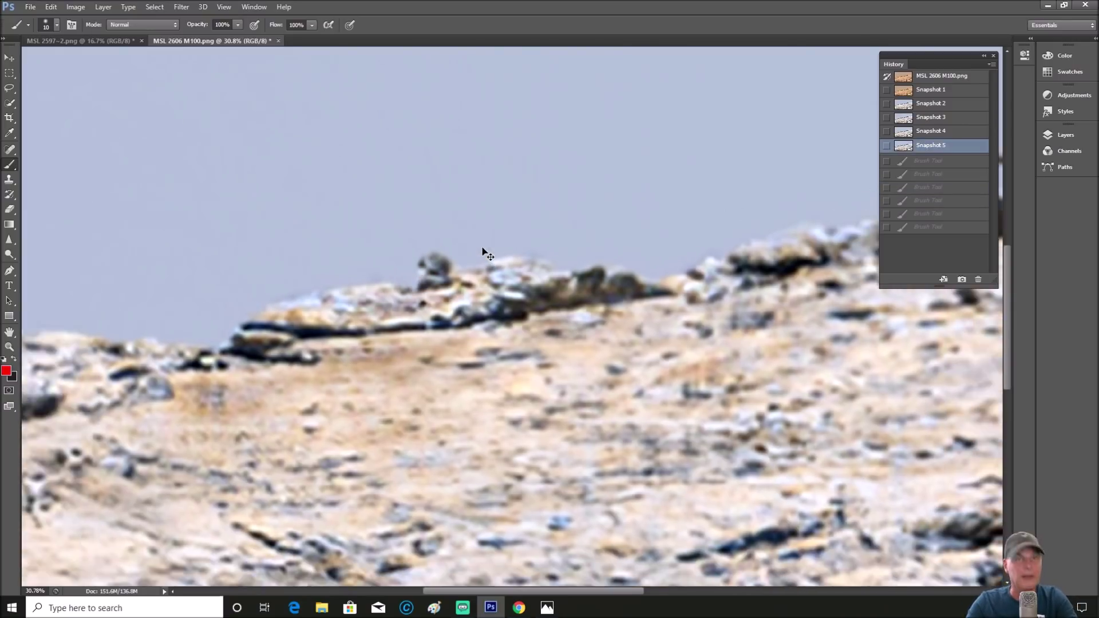
drag(505, 592, 601, 591)
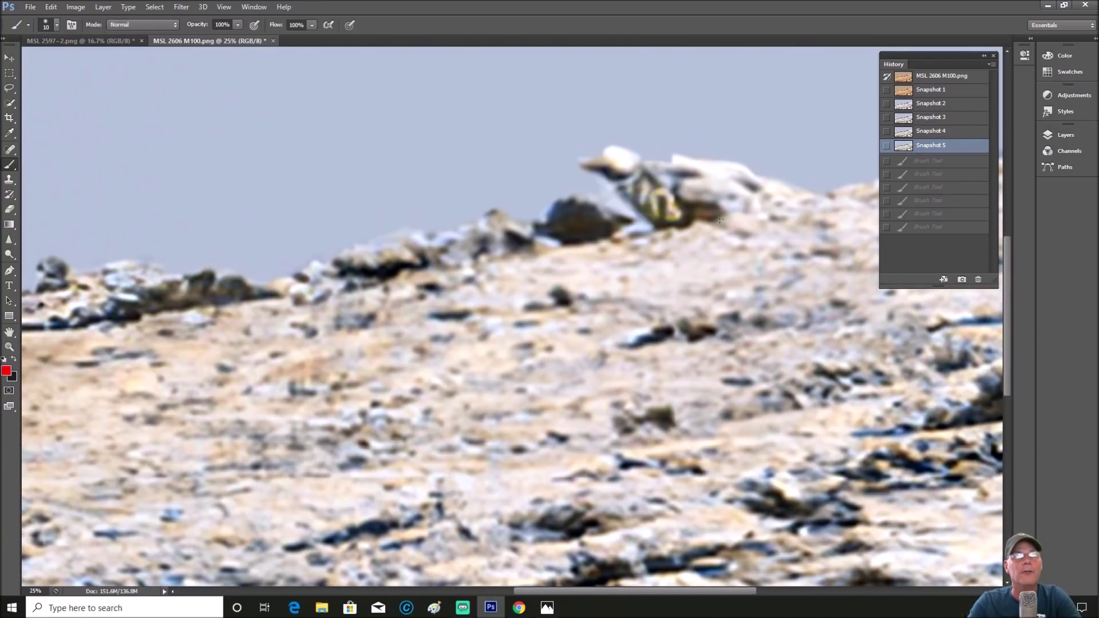
scroll(715, 218, up, 2)
key(ctrl+plus)
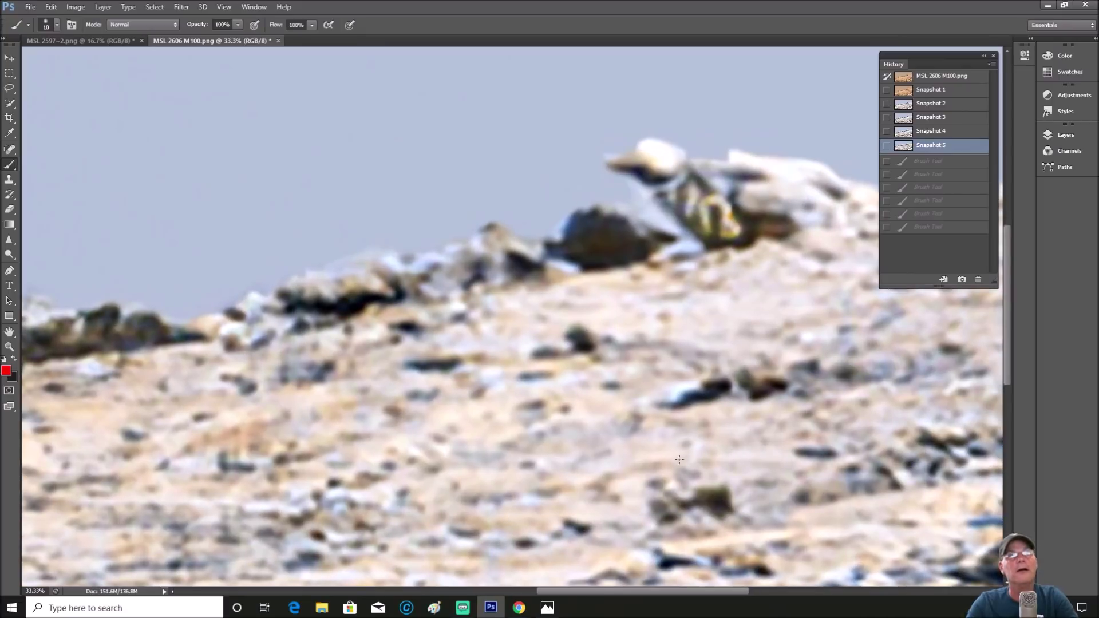
- Mark a small oval flanked by two lines in red on the pale rock behind the beak-shaped rock and restore Snapshot 5
drag(639, 593, 690, 593)
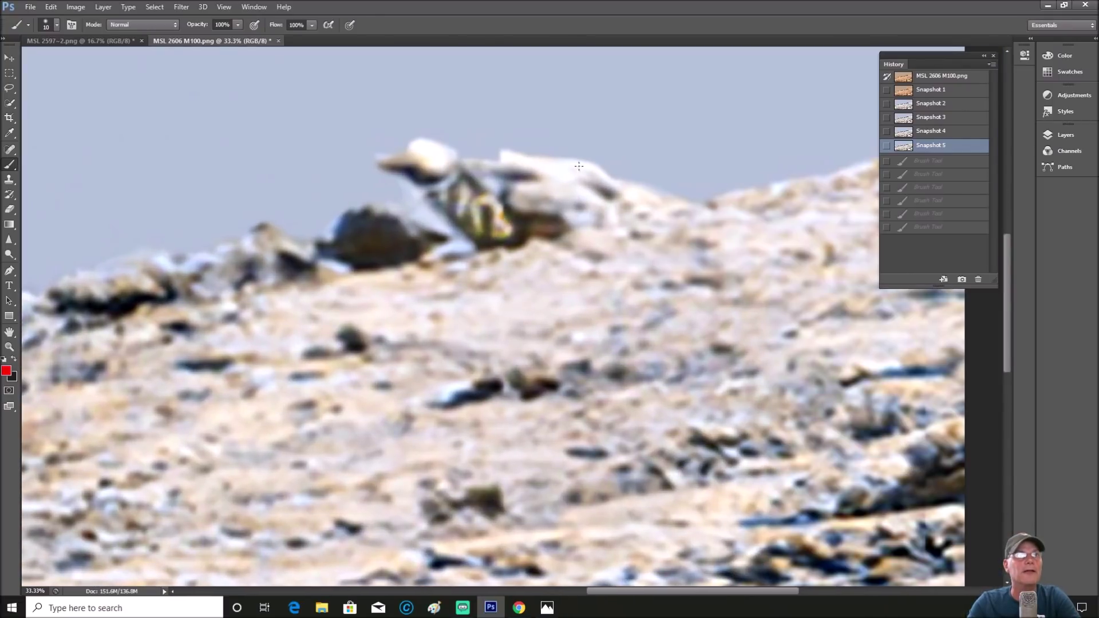
mouse_move(566, 218)
mouse_down()
mouse_move(593, 236)
mouse_move(588, 205)
mouse_up()
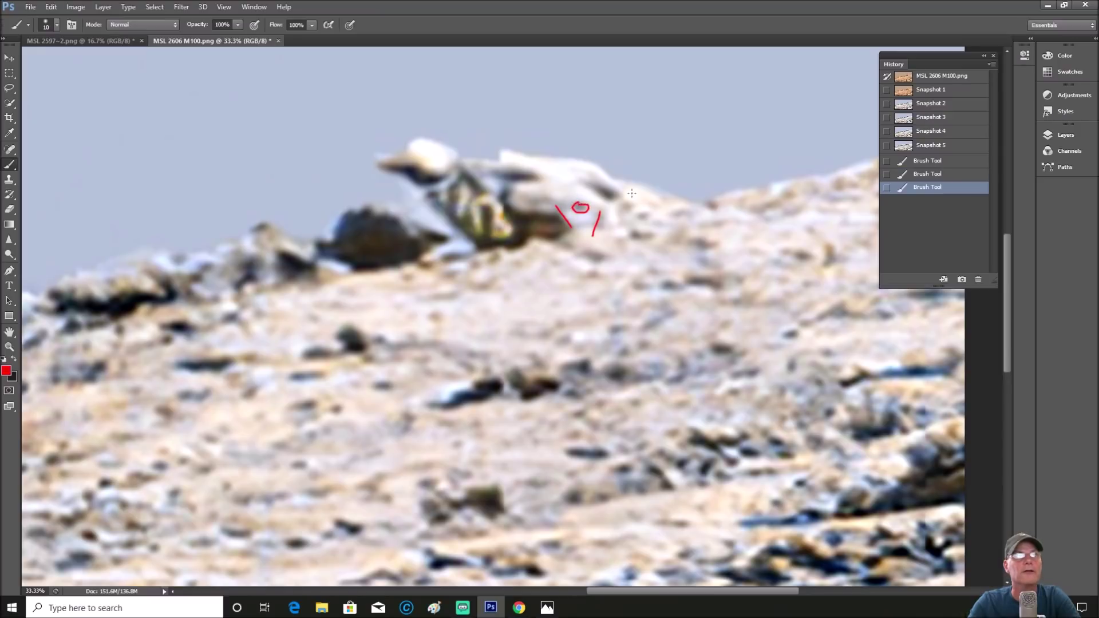
click(935, 147)
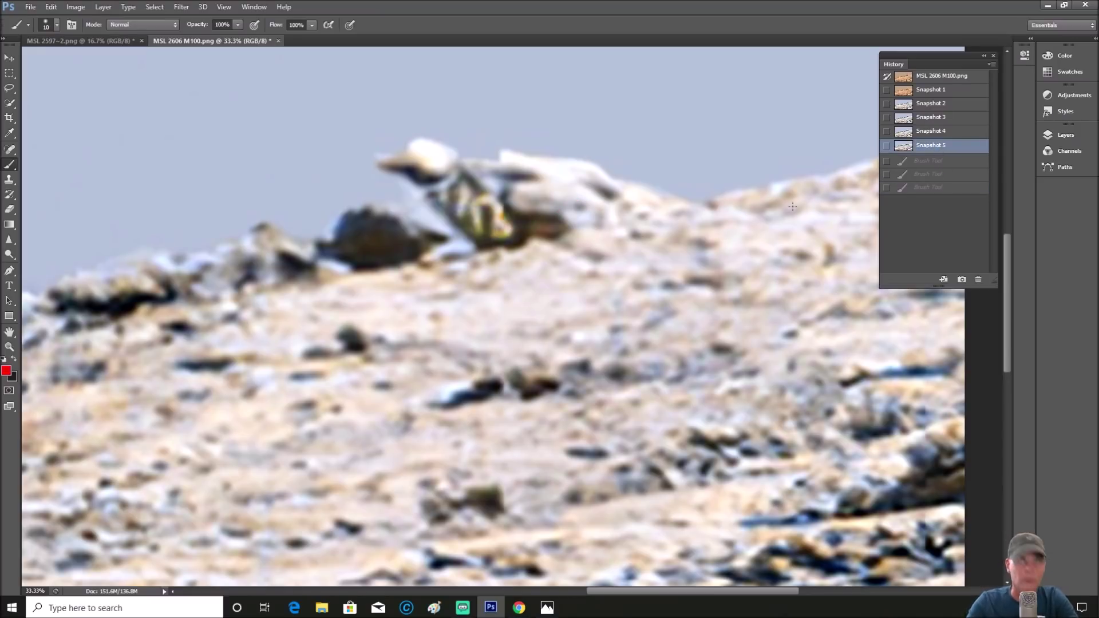
- Circle the whole flat outcrop with the small round rock on top in red, at 25% zoom
scroll(844, 180, down, 1)
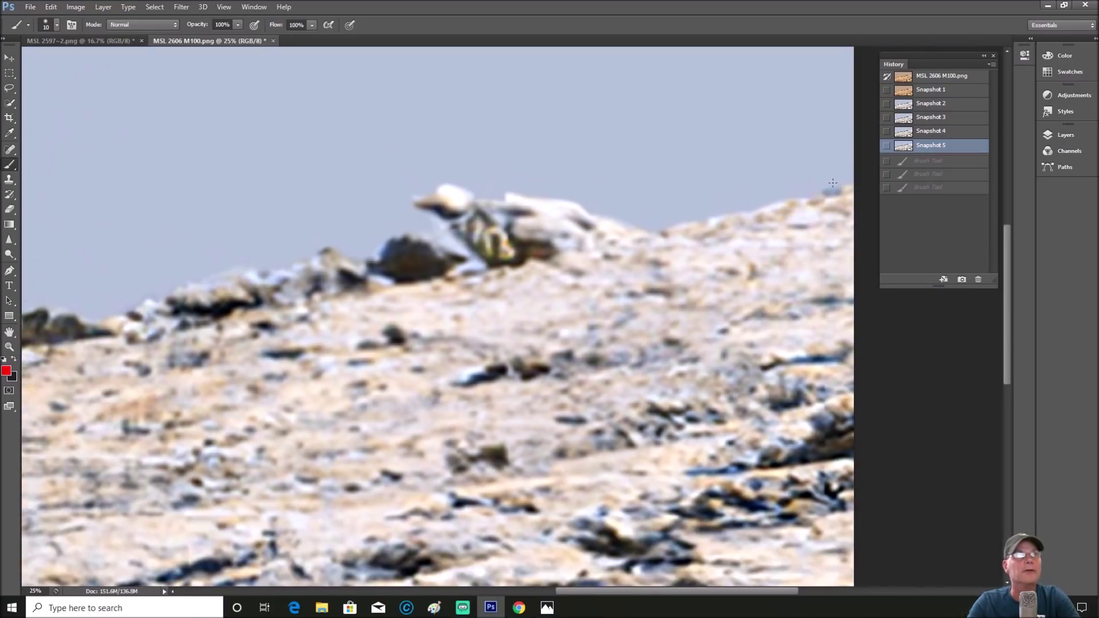
scroll(833, 183, down, 1)
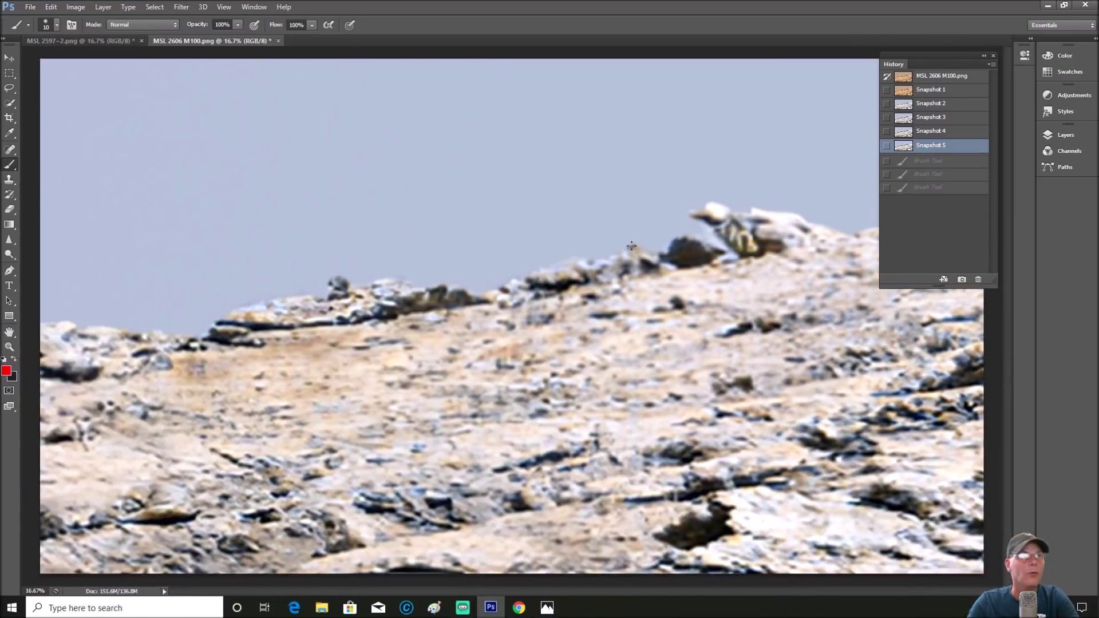
scroll(456, 215, up, 1)
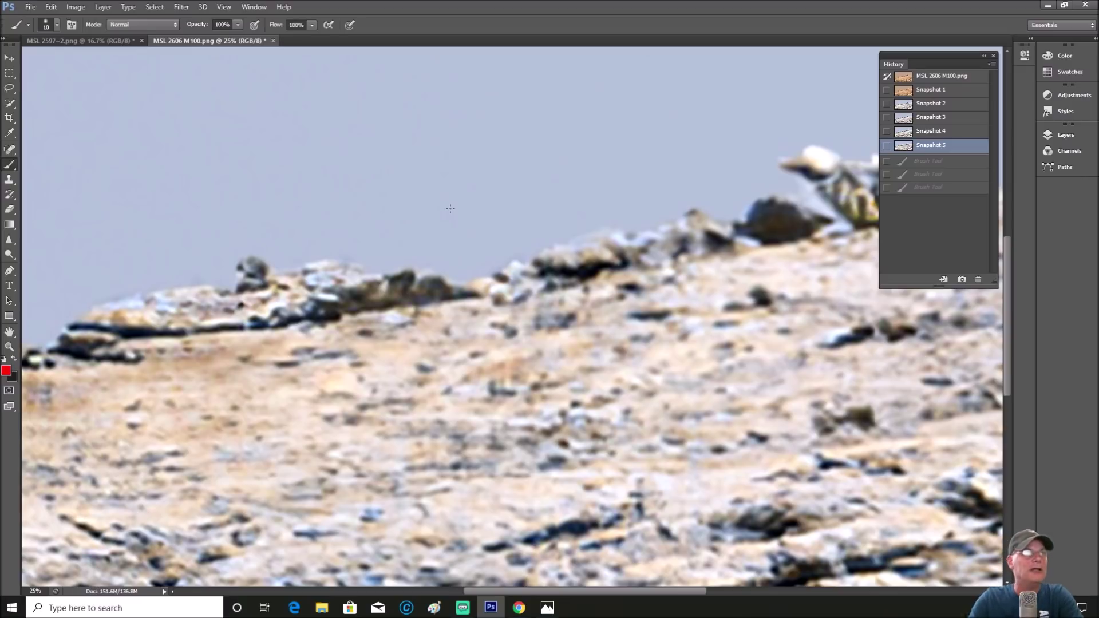
mouse_move(80, 389)
mouse_down()
mouse_move(211, 397)
mouse_move(377, 331)
mouse_up()
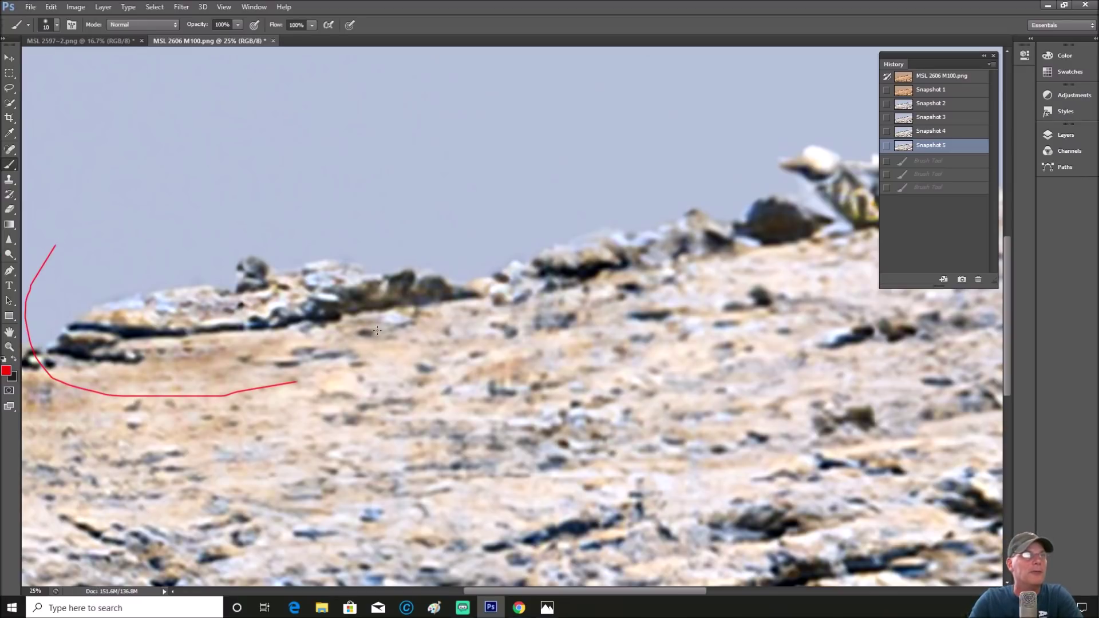
drag(71, 240, 63, 245)
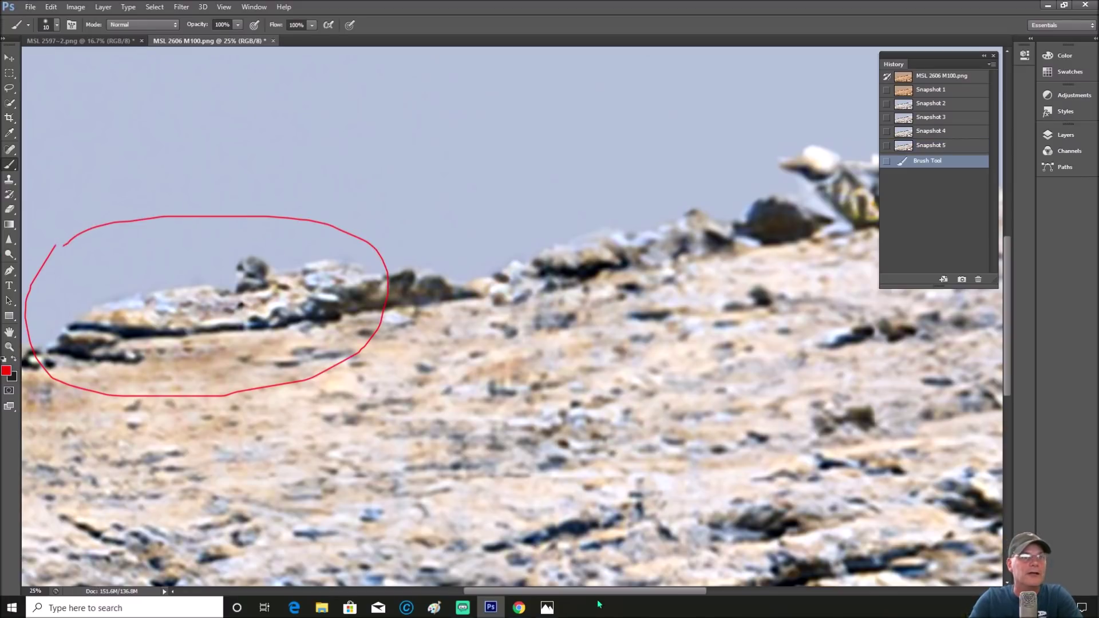
drag(589, 593, 551, 592)
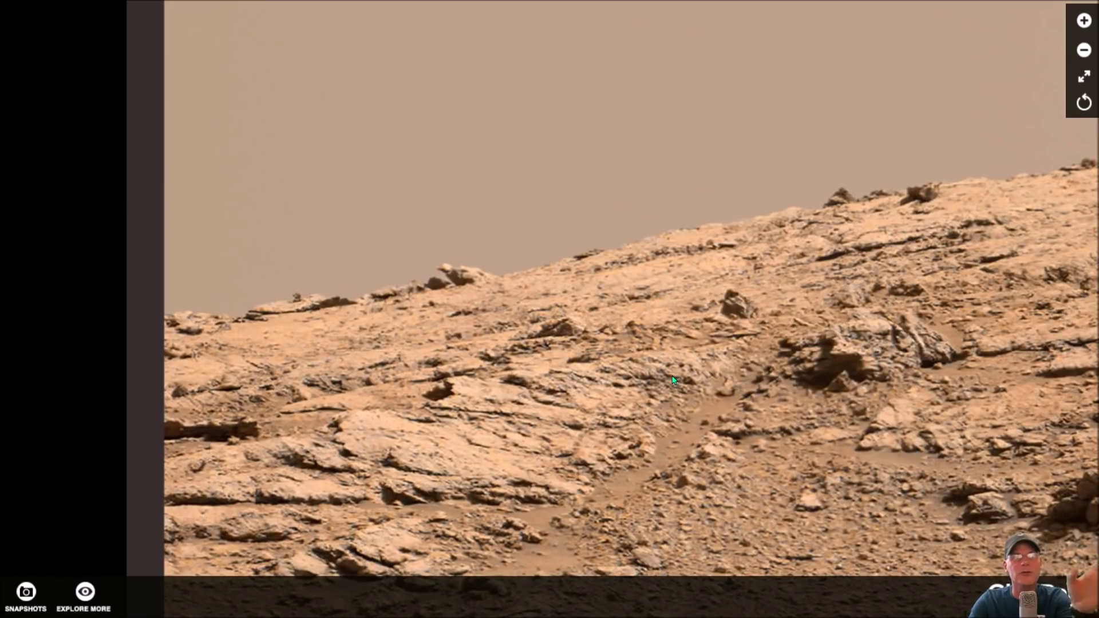
- Switch to the GigaPan panorama and examine the ridge with the beak-shaped rock and the rocky hillside beyond it
scroll(594, 357, up, 5)
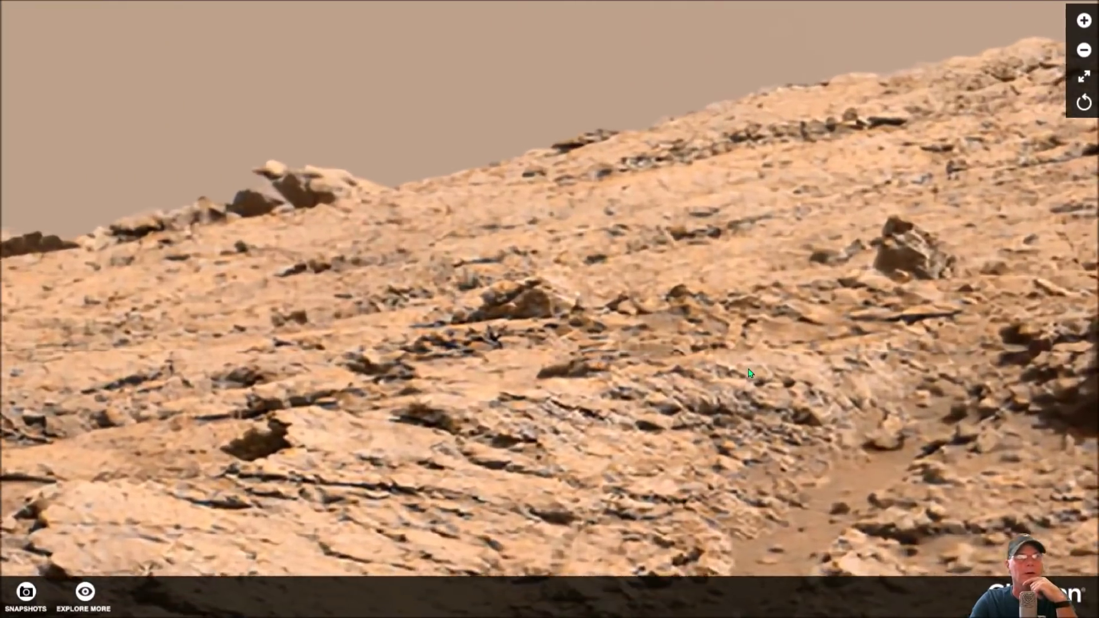
scroll(833, 368, down, 5)
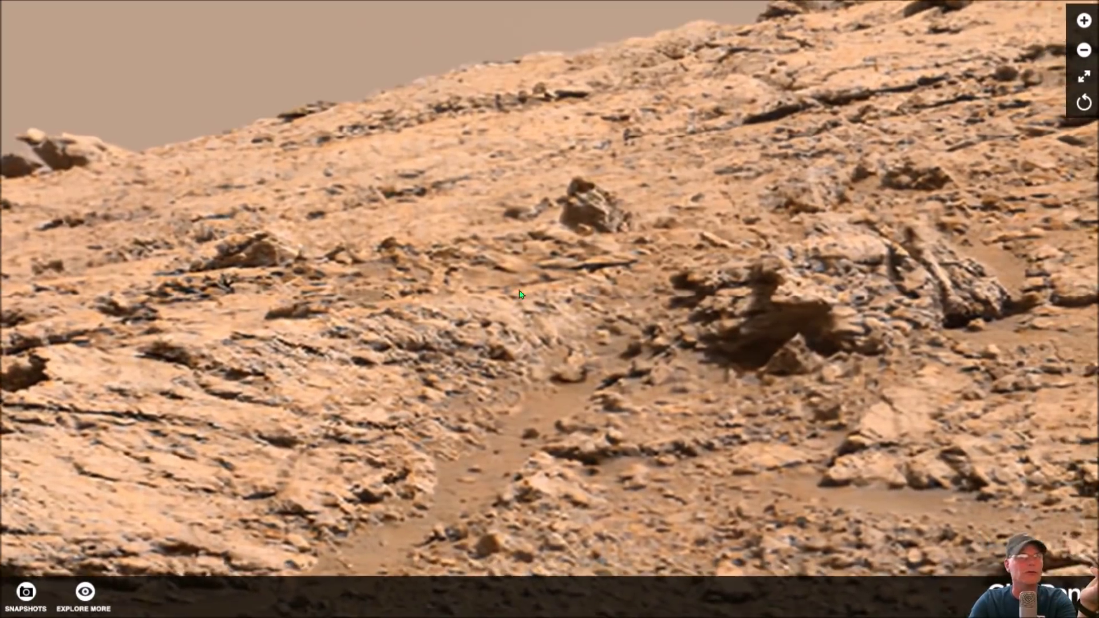
scroll(724, 328, up, 5)
scroll(724, 328, down, 5)
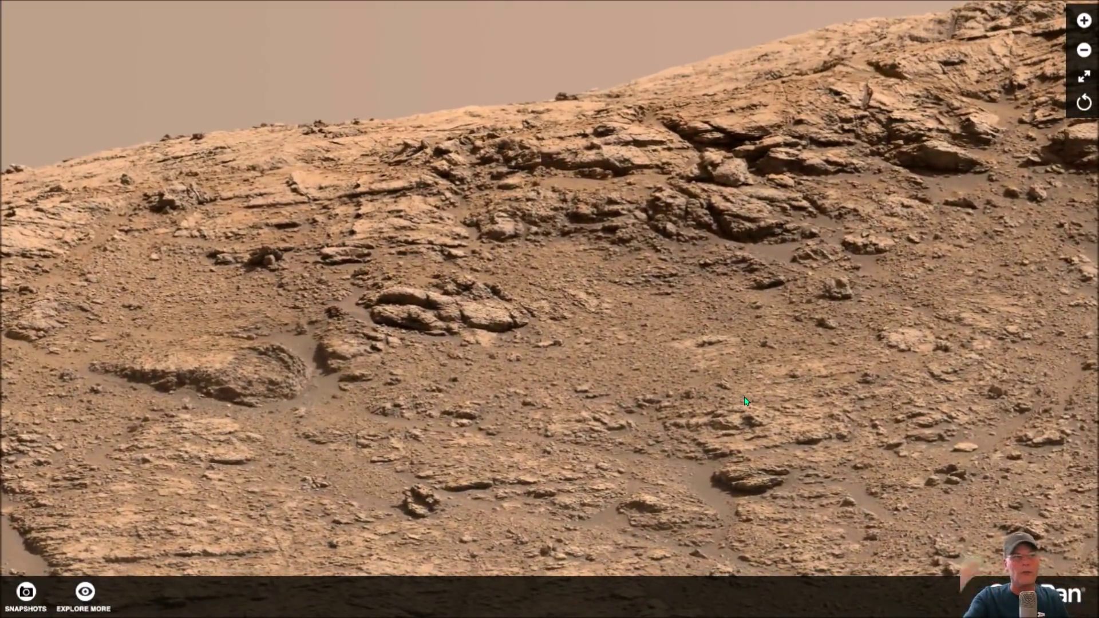
scroll(843, 440, up, 5)
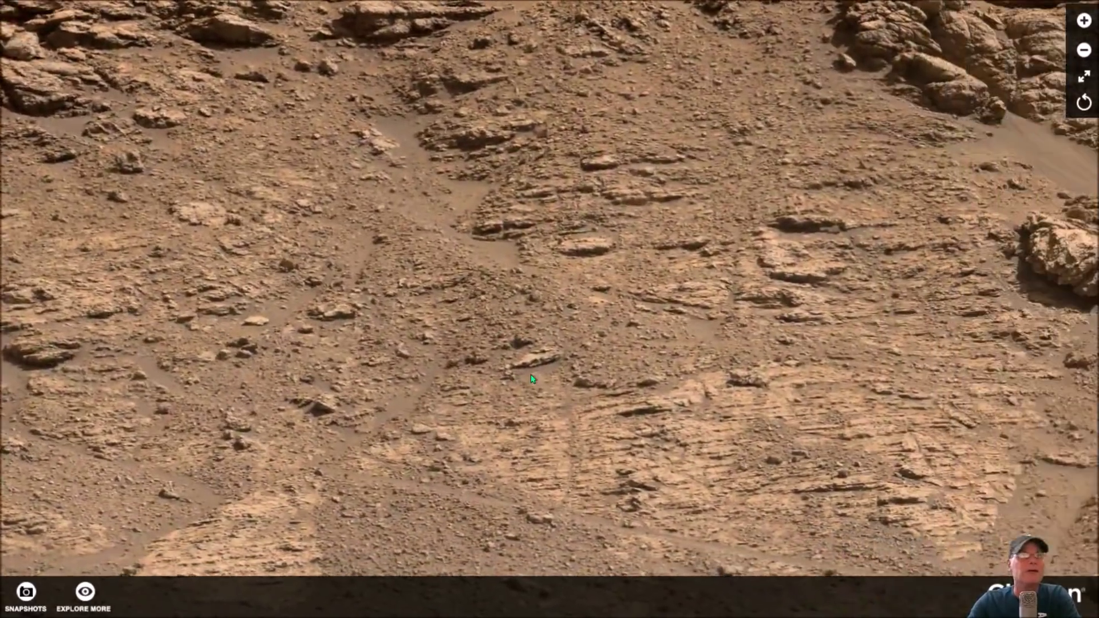
drag(532, 379, 723, 321)
scroll(723, 321, down, 5)
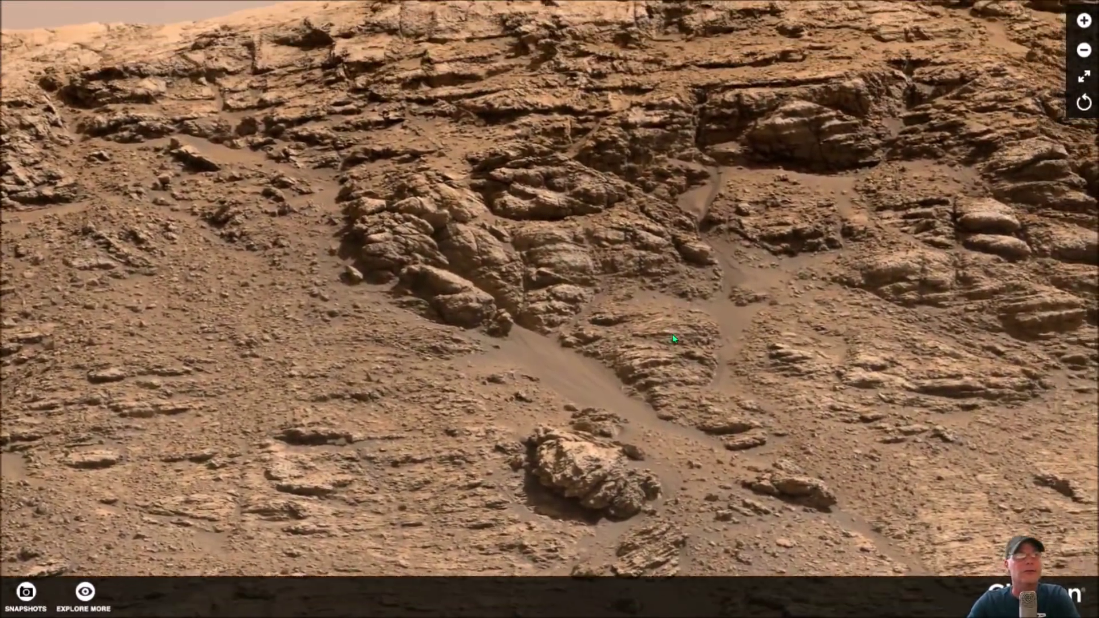
- Examine the sandy channel running down between the rock ledges, following it to the small outcrop in the sand below
scroll(665, 412, up, 5)
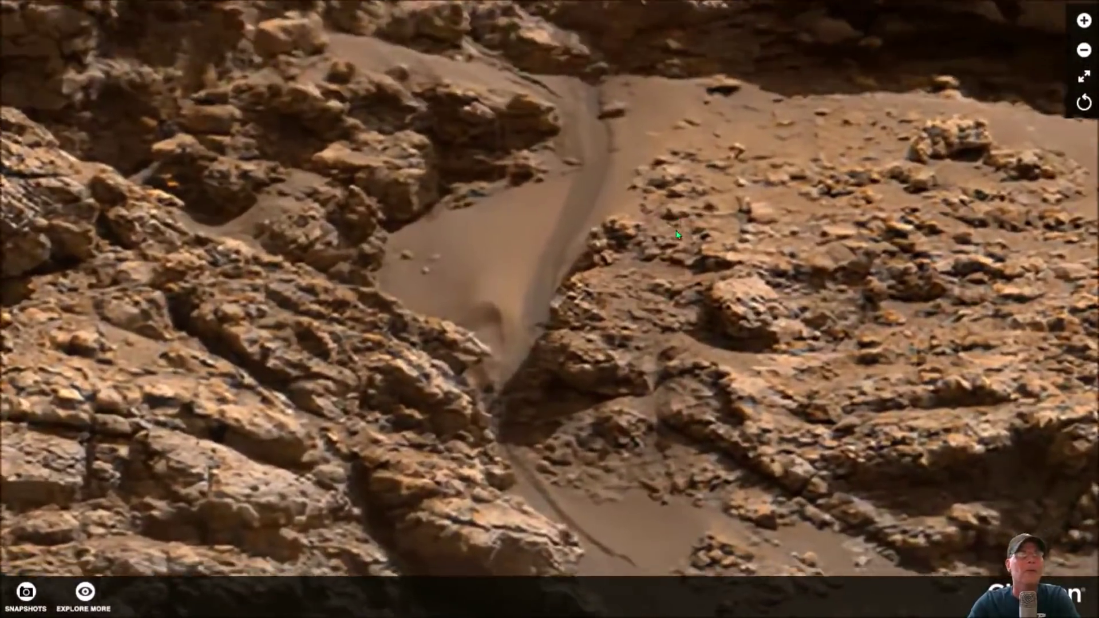
drag(677, 235, 565, 202)
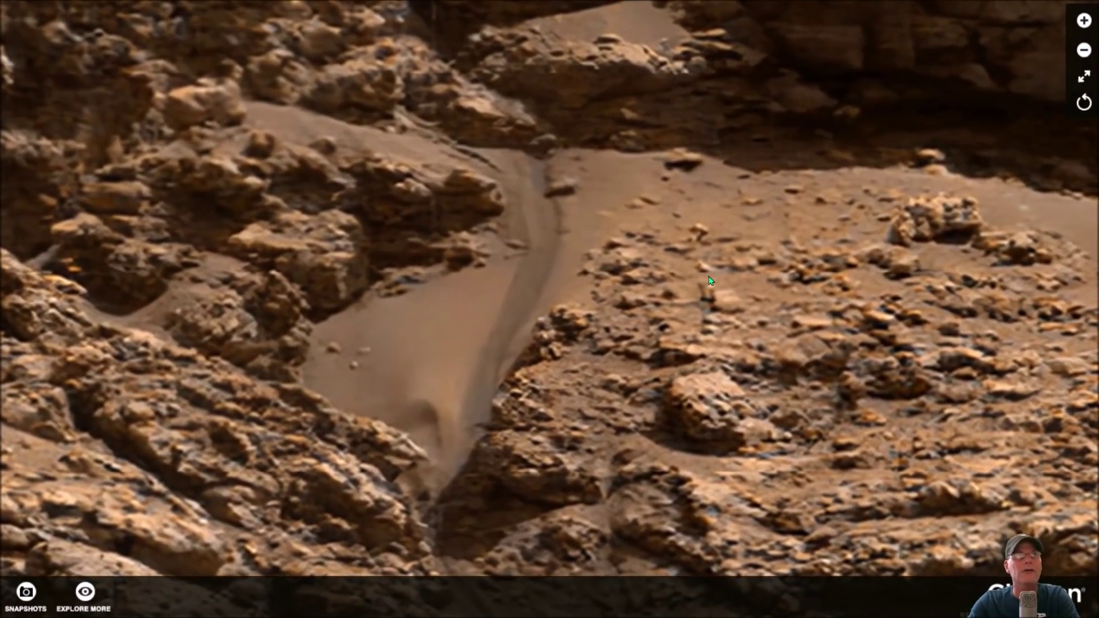
scroll(710, 281, down, 3)
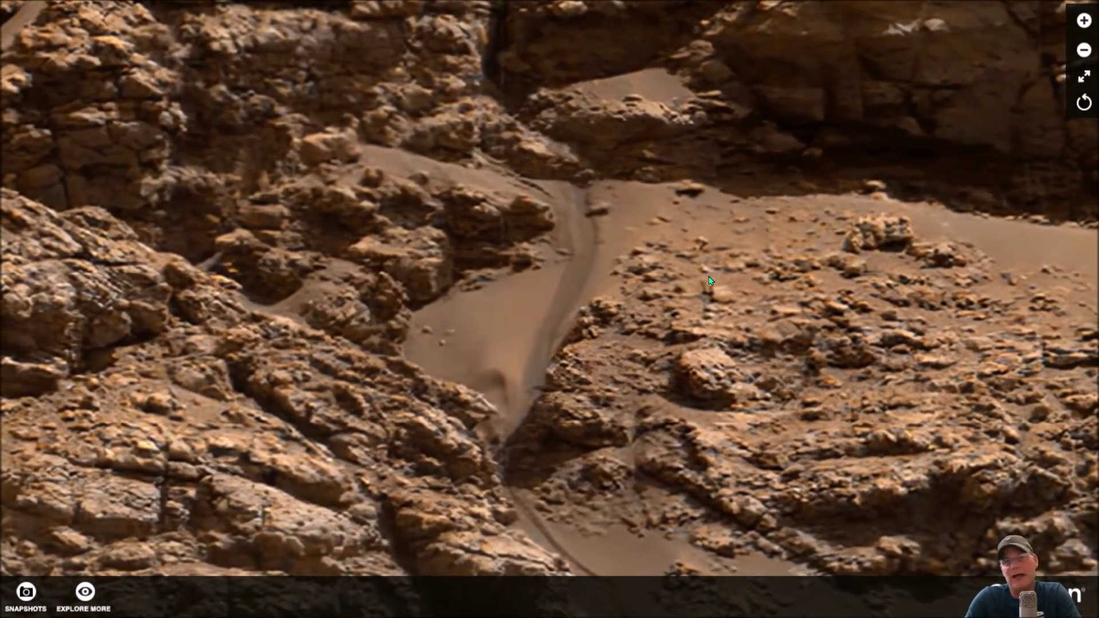
drag(483, 292, 485, 232)
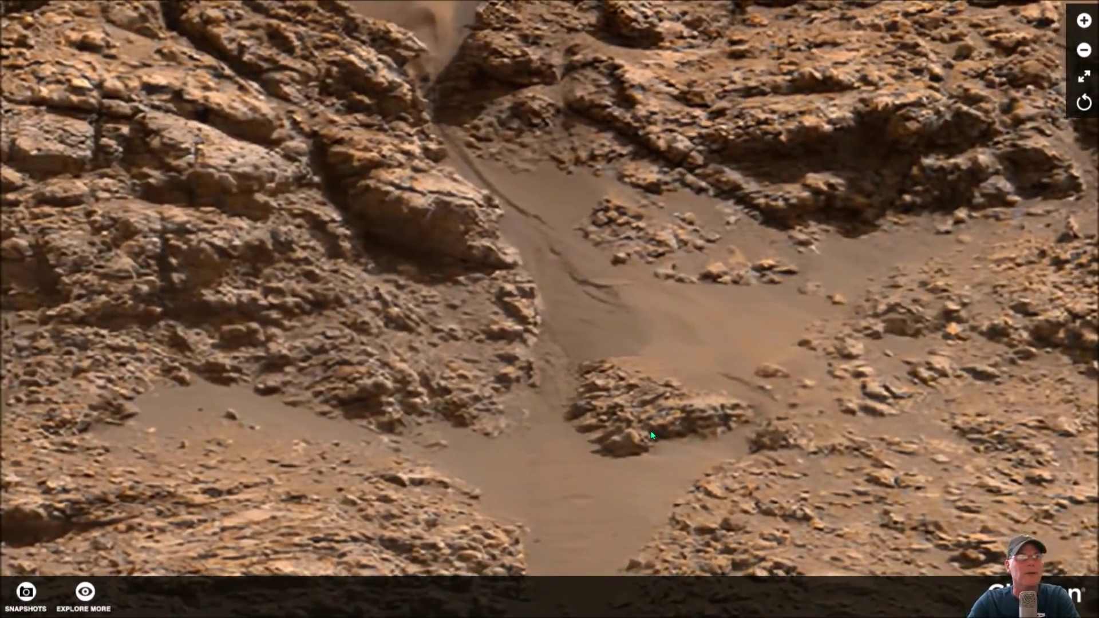
drag(652, 436, 640, 155)
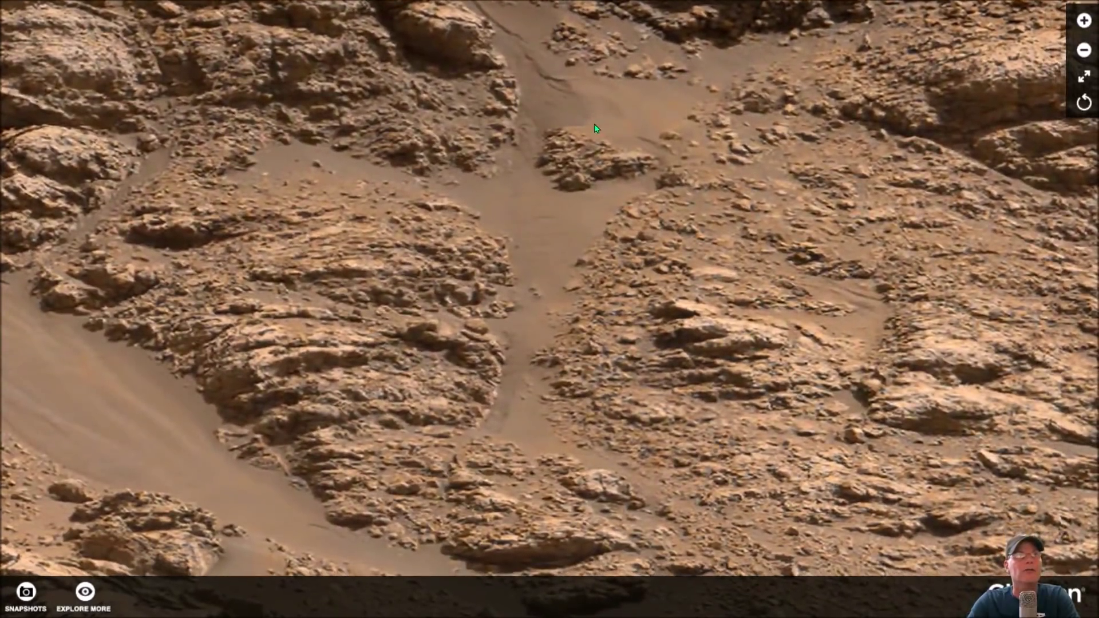
scroll(600, 125, up, 2)
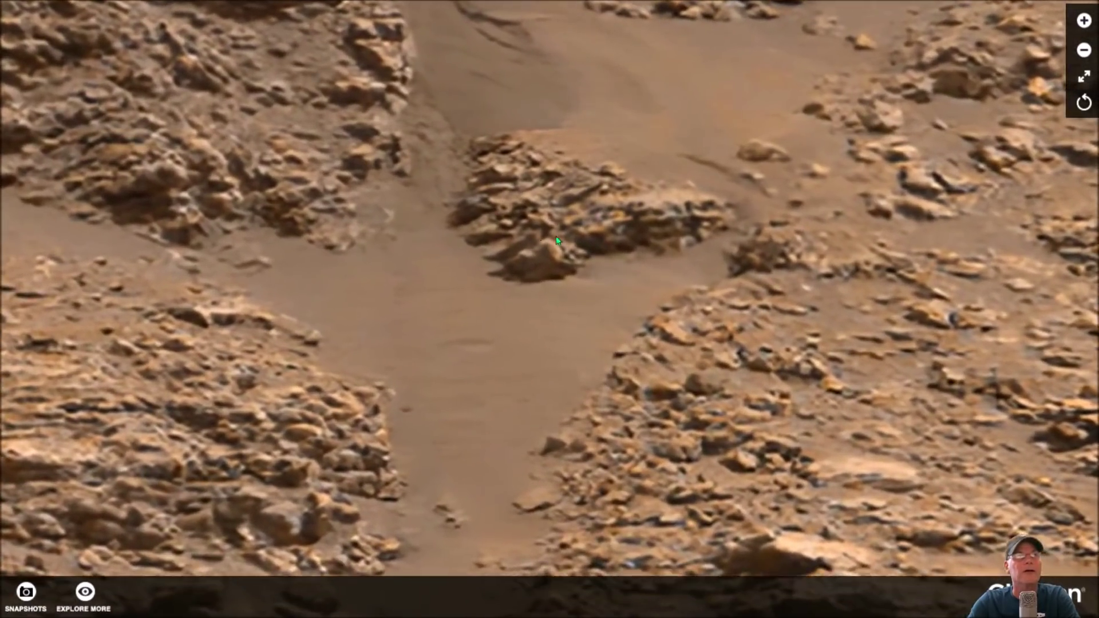